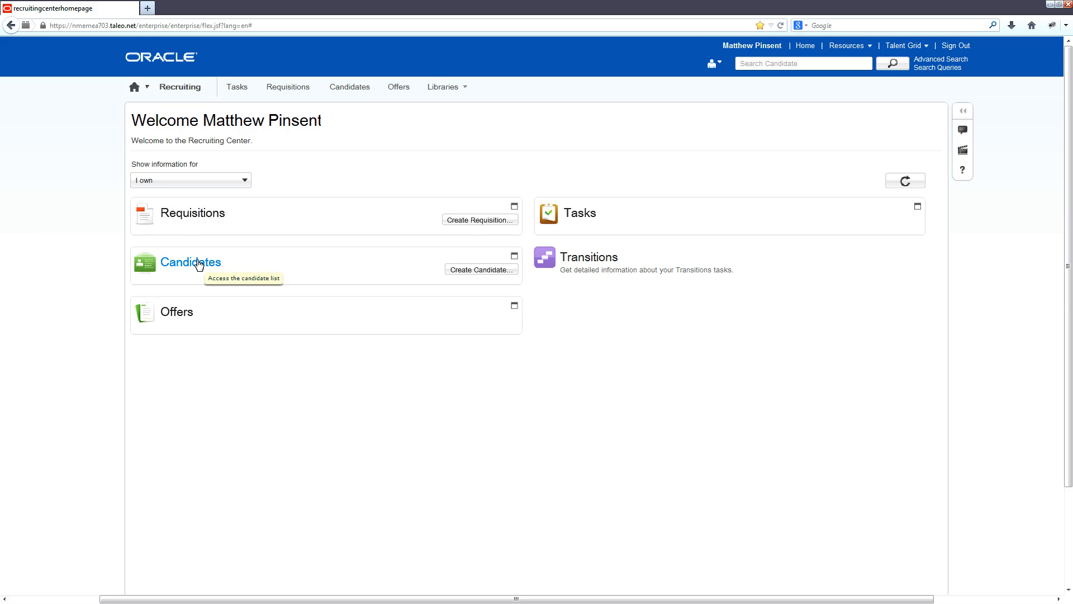
Step: Expand the Requisitions summary on the Recruiting Center home page
{"action": "left_click", "coordinate": [200, 265]}
{"action": "left_click", "coordinate": [172, 269]}
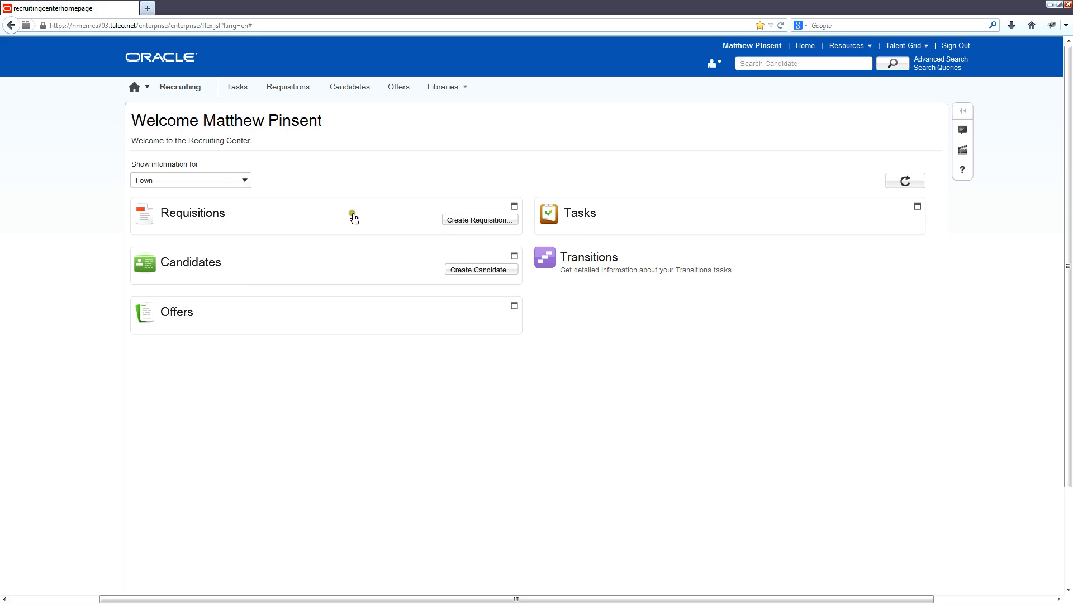
{"action": "left_click", "coordinate": [514, 206]}
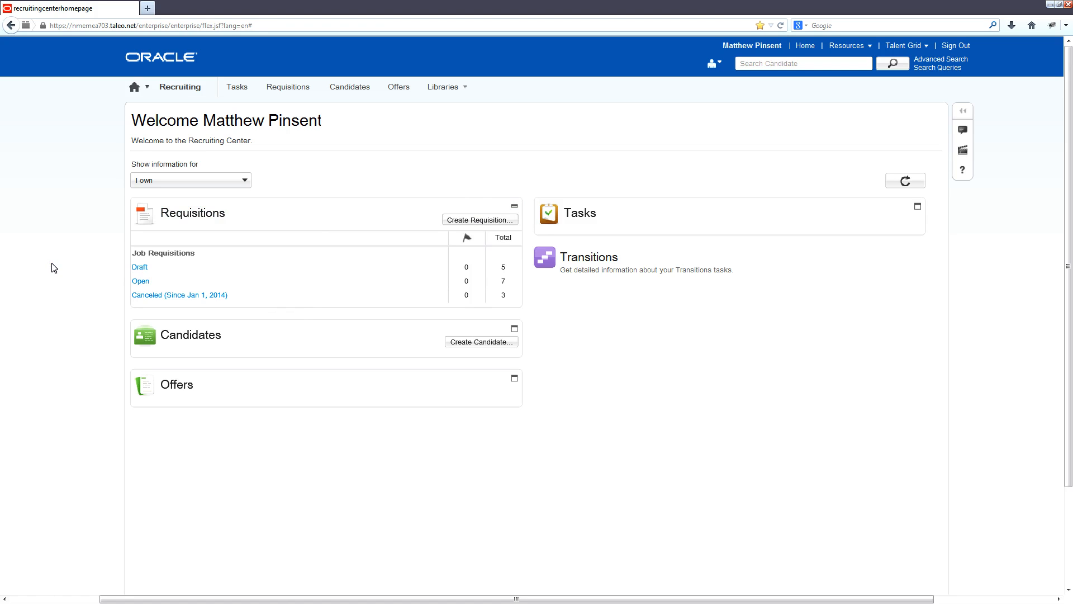
Step: Review the ownership and group options for which the home page can show information
{"action": "left_click", "coordinate": [246, 179]}
{"action": "left_click", "coordinate": [246, 181]}
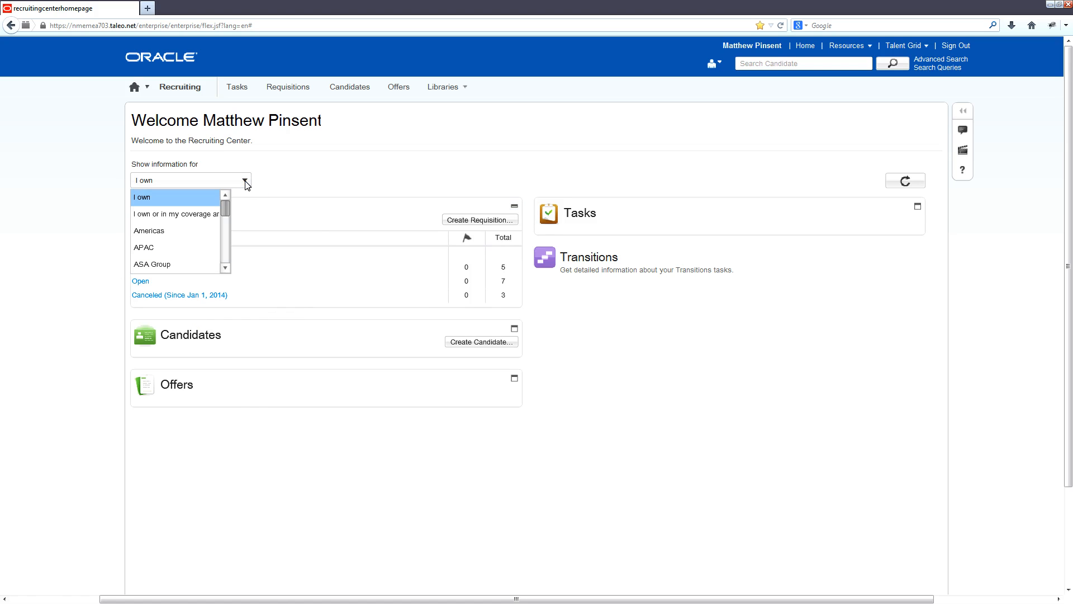
{"action": "scroll", "coordinate": [228, 212], "scroll_direction": "down", "scroll_amount": 4}
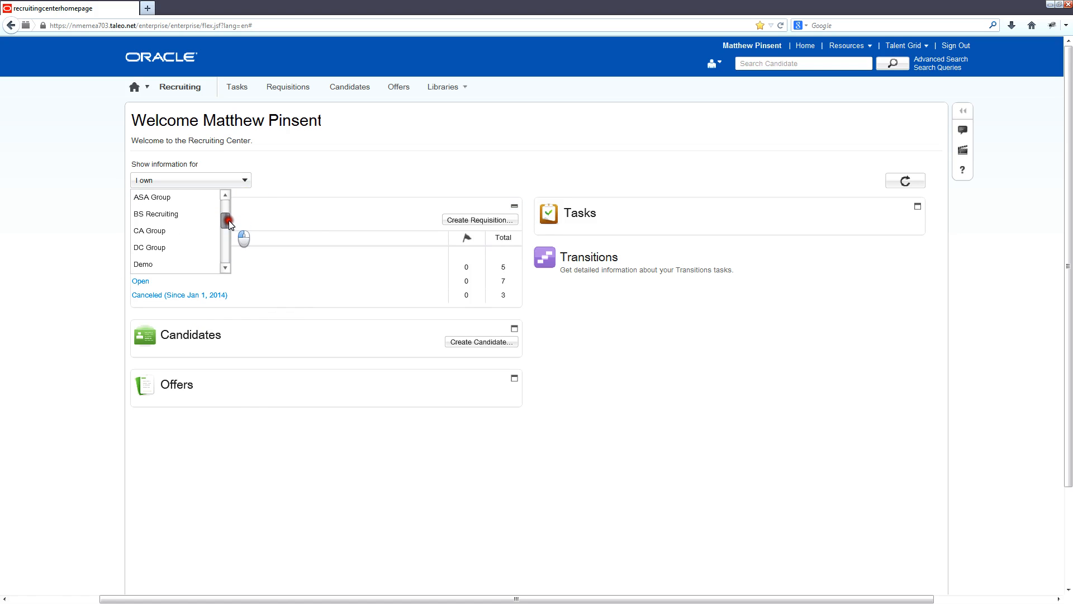
{"action": "scroll", "coordinate": [229, 210], "scroll_direction": "up", "scroll_amount": 4}
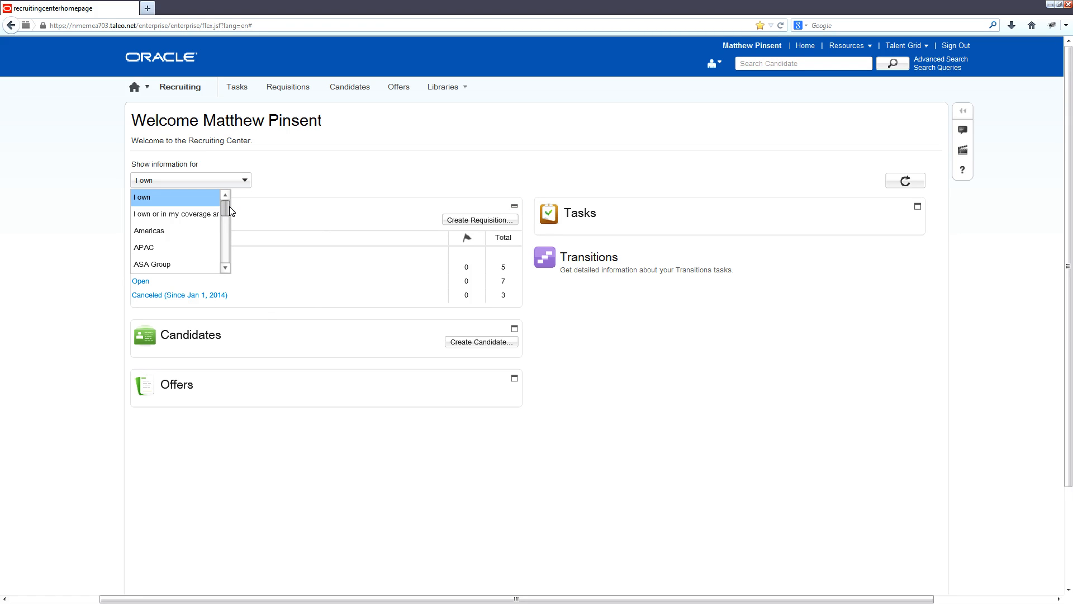
{"action": "left_click", "coordinate": [329, 172]}
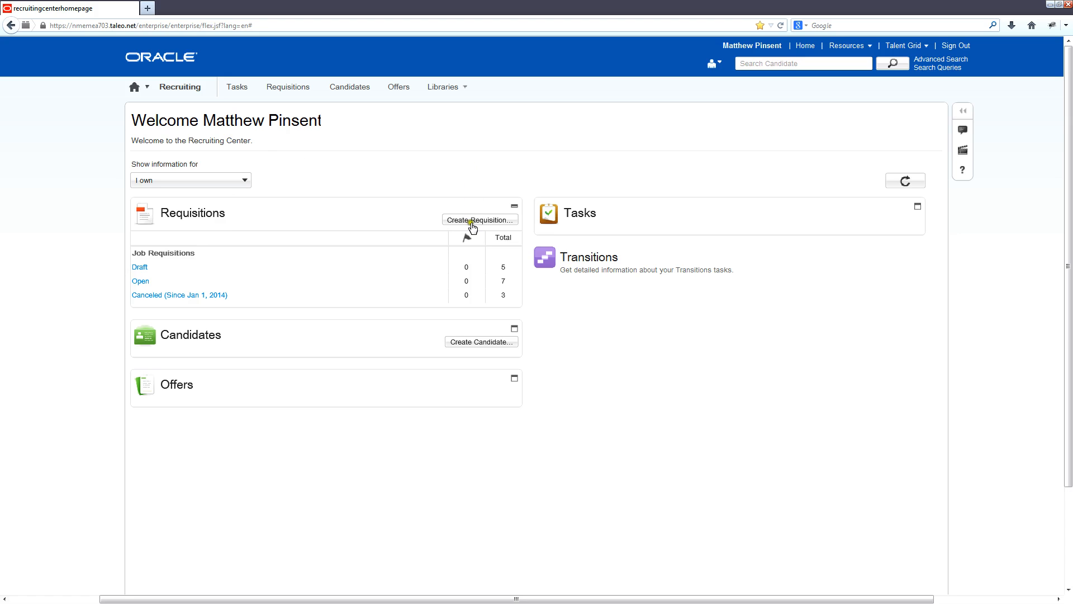
Step: Review the kinds of recruiting libraries that are available
{"action": "left_click", "coordinate": [459, 87]}
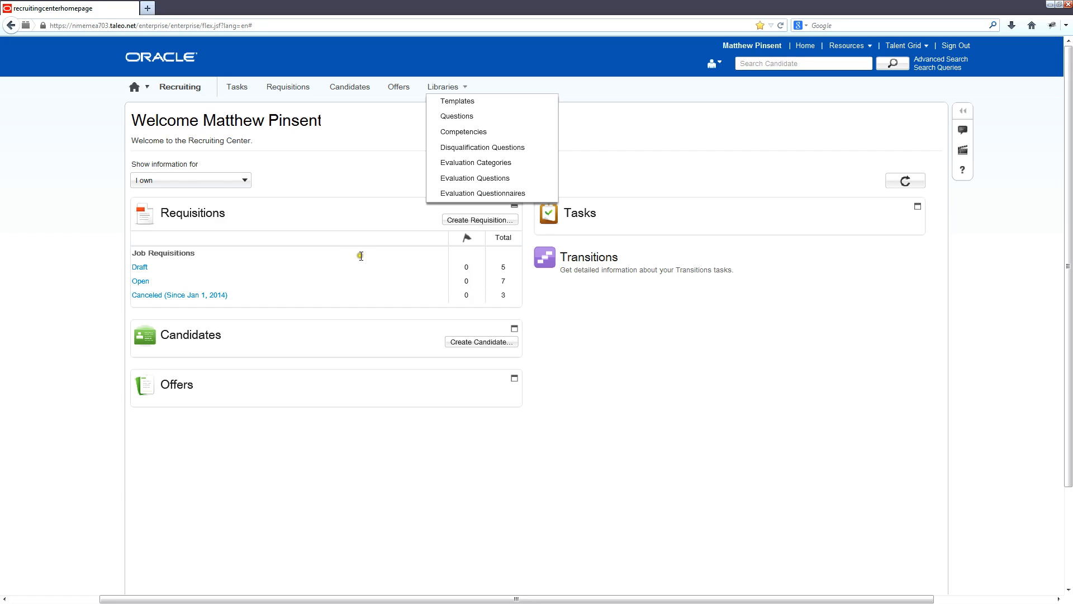
{"action": "left_click", "coordinate": [649, 89]}
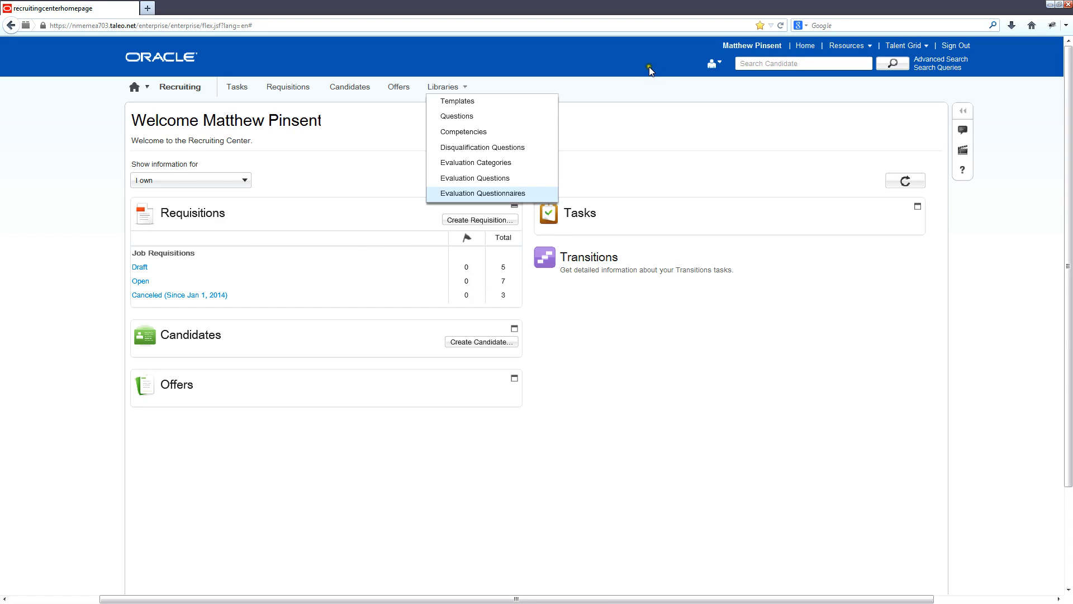
{"action": "left_click", "coordinate": [411, 182]}
{"action": "left_click", "coordinate": [1059, 6]}
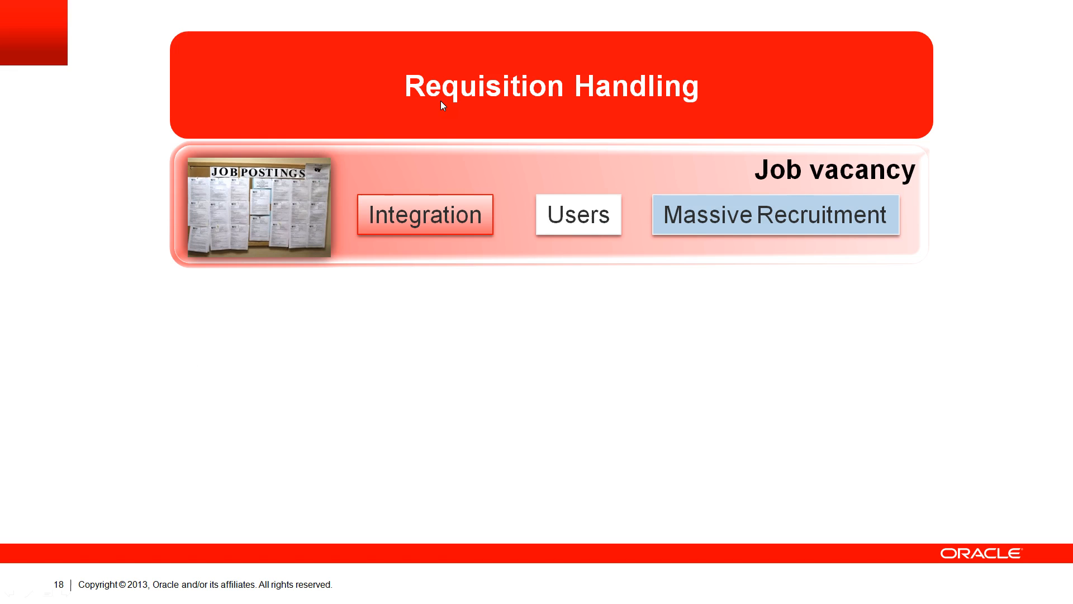
{"action": "left_click", "coordinate": [393, 156]}
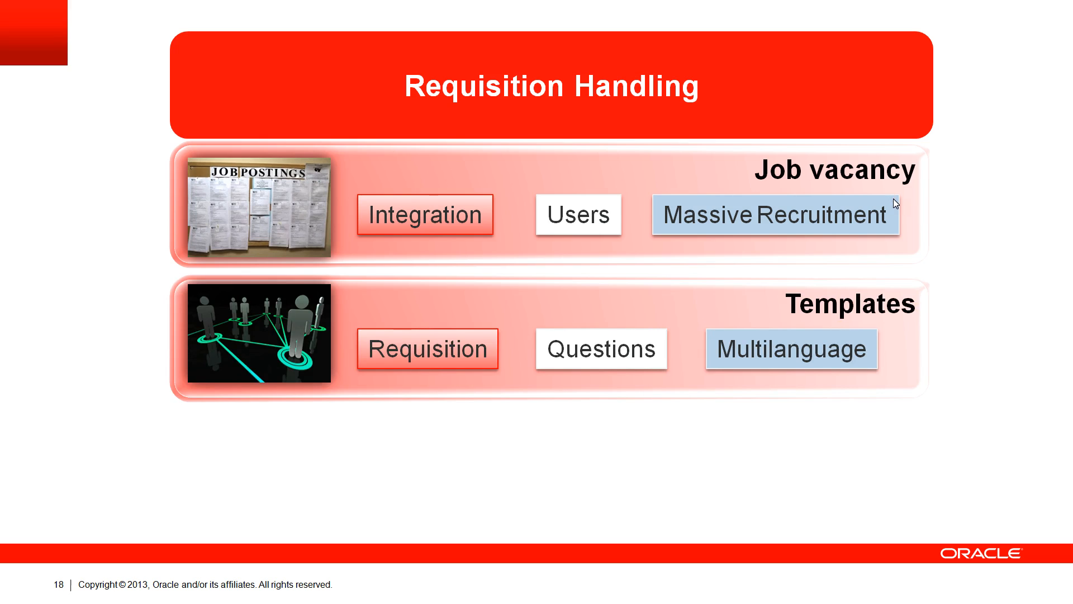
Step: Switch to Firefox and open the requisition templates library with its quick filters collapsed
{"action": "key", "text": "alt+Tab"}
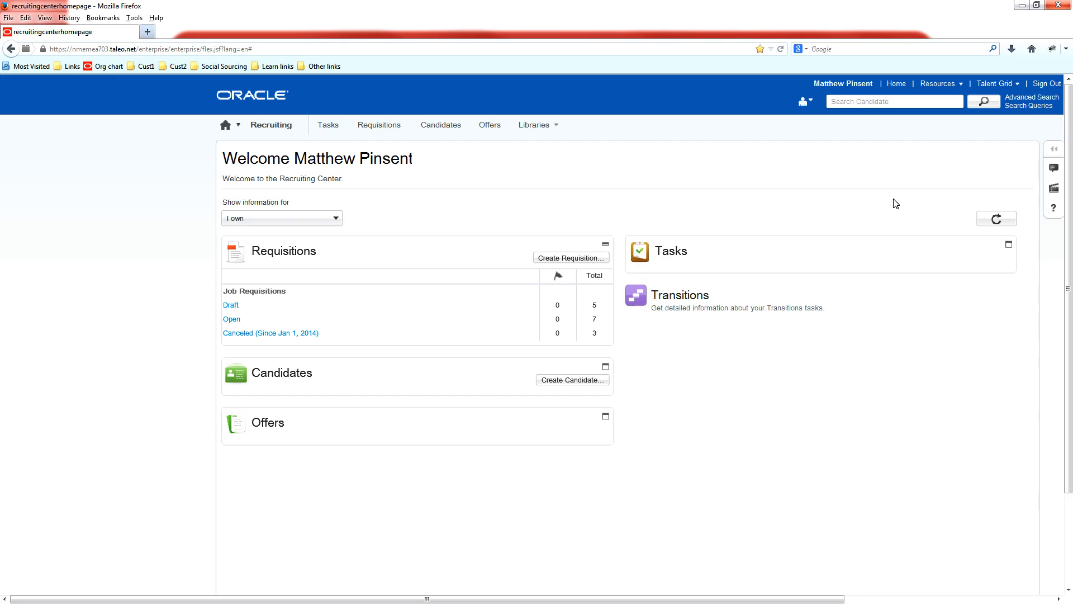
{"action": "left_click", "coordinate": [537, 124]}
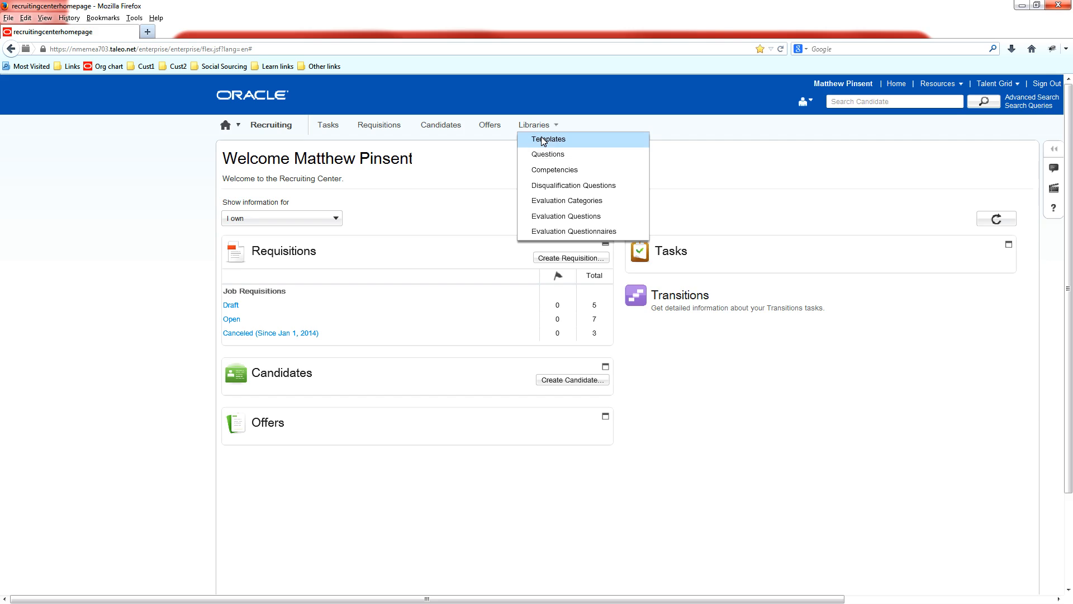
{"action": "left_click", "coordinate": [543, 141]}
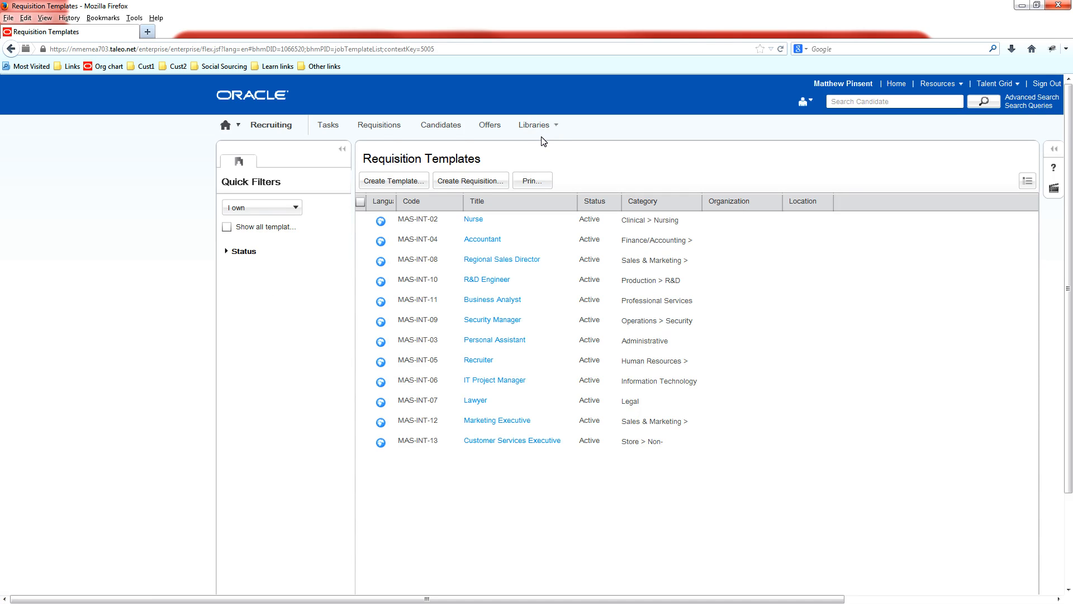
{"action": "left_click", "coordinate": [342, 149]}
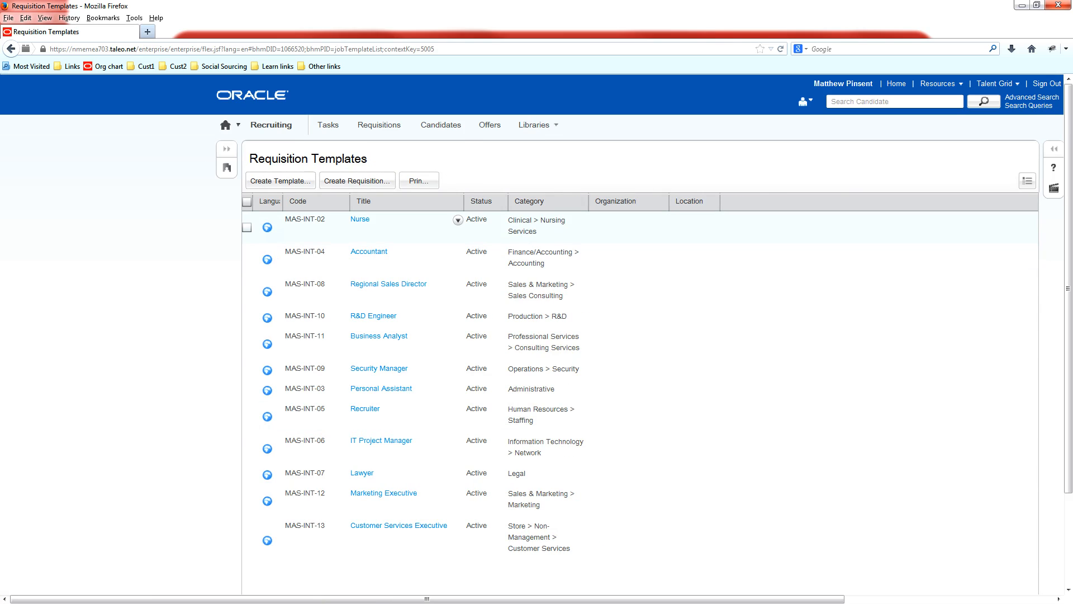
Step: Check the Accountant template's activated languages and open the template to review its Logistics section
{"action": "mouse_move", "coordinate": [268, 228]}
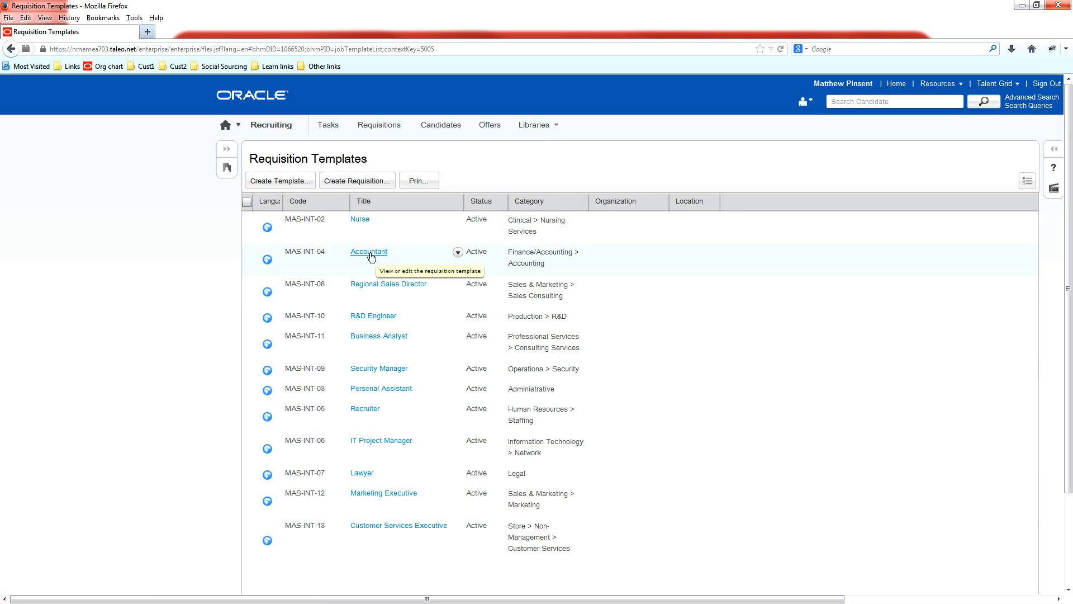
{"action": "mouse_move", "coordinate": [371, 256]}
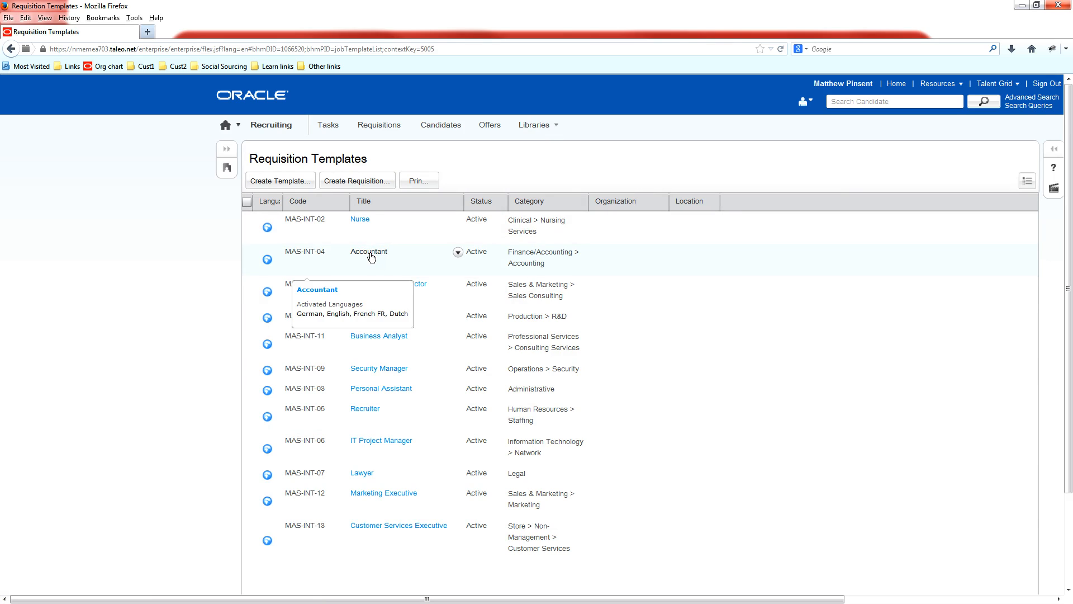
{"action": "left_click", "coordinate": [371, 252]}
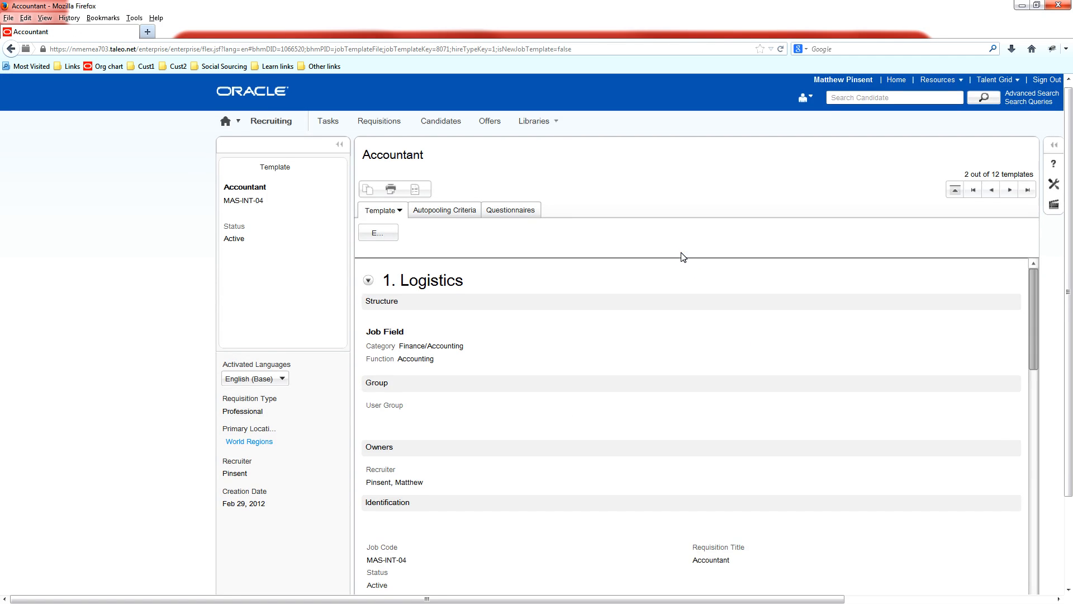
{"action": "scroll", "coordinate": [681, 252], "scroll_direction": "down", "scroll_amount": 1}
{"action": "left_click_drag", "start_coordinate": [1037, 286], "coordinate": [1019, 441]}
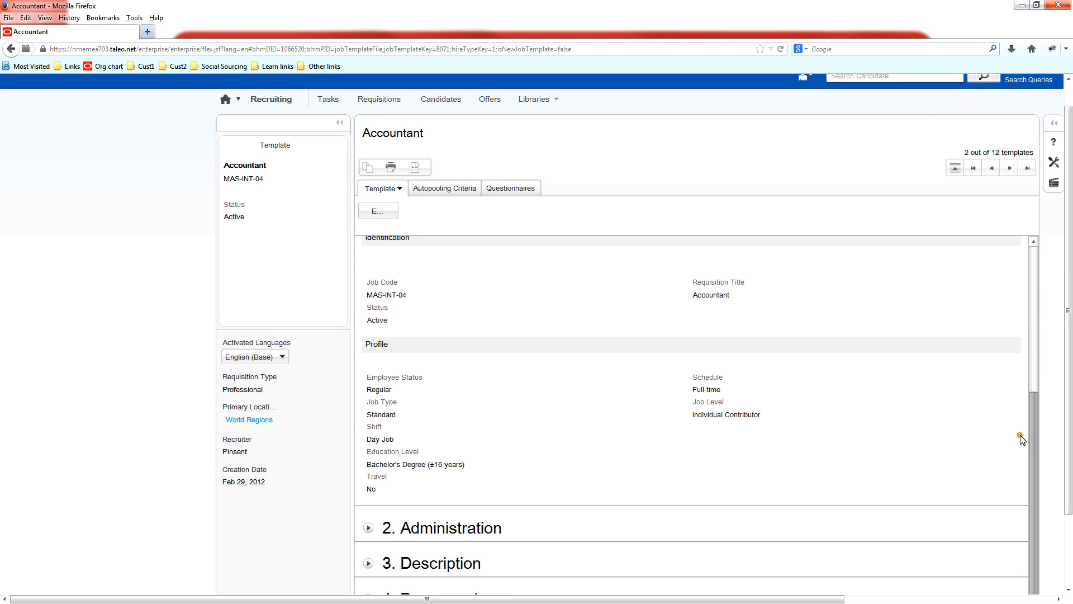
Step: Return to the requisition templates list and start a new requisition from the Regional Sales Director template
{"action": "left_click", "coordinate": [525, 100]}
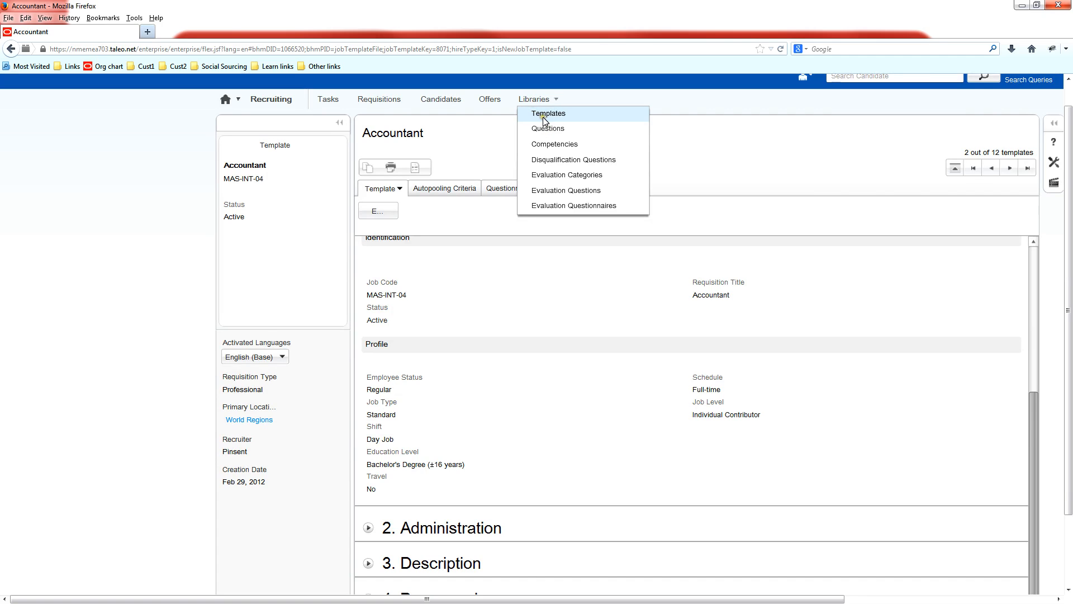
{"action": "left_click", "coordinate": [546, 120]}
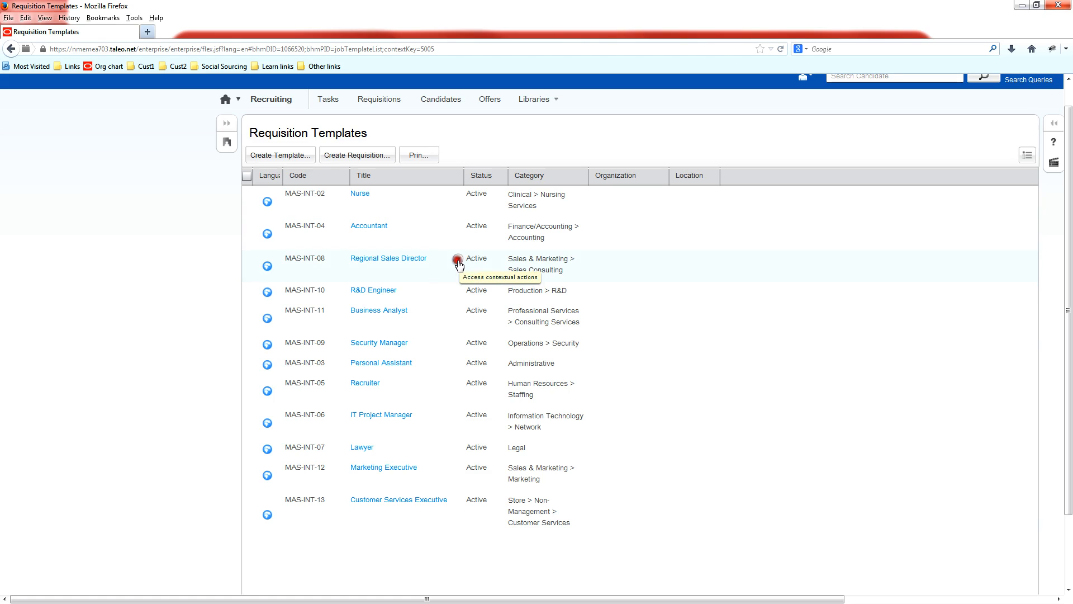
{"action": "left_click", "coordinate": [457, 260]}
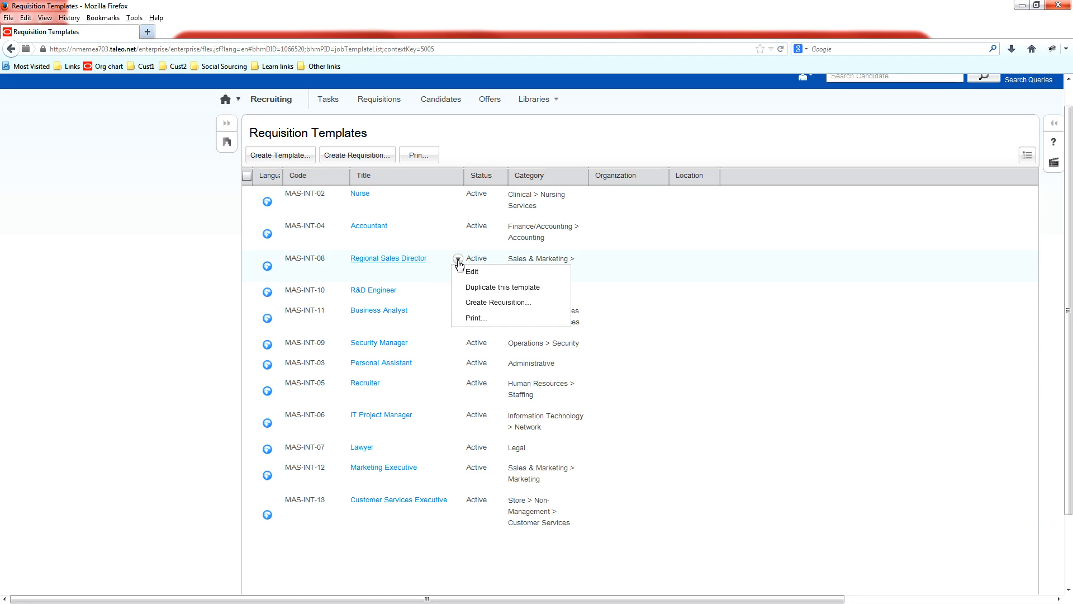
{"action": "left_click", "coordinate": [480, 303]}
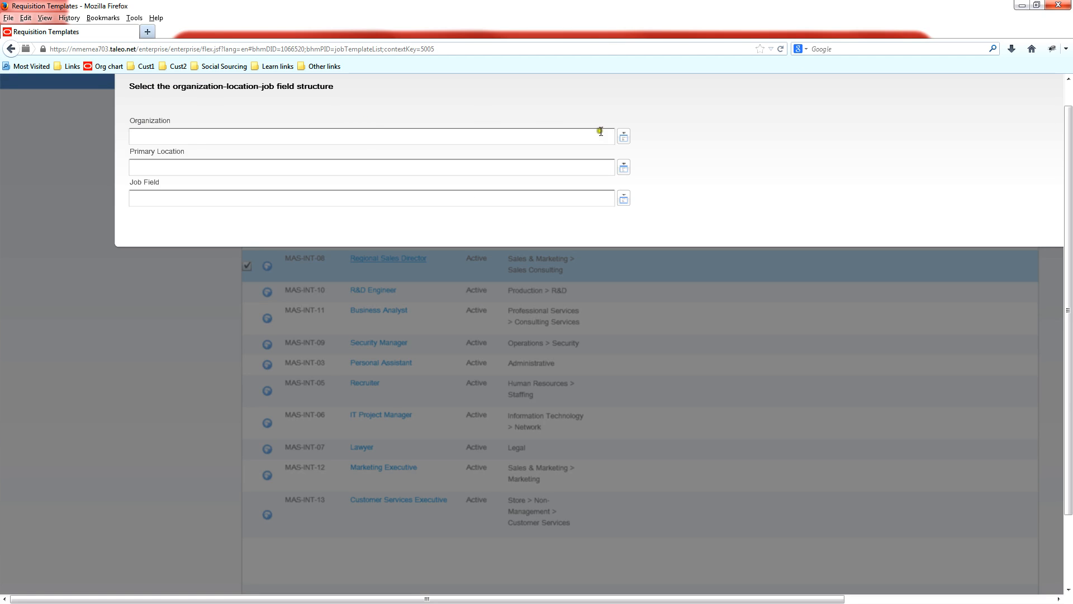
Step: Open the organization selector for the new requisition and highlight the company-level Corporate Operations entry
{"action": "left_click_drag", "start_coordinate": [810, 599], "coordinate": [759, 537]}
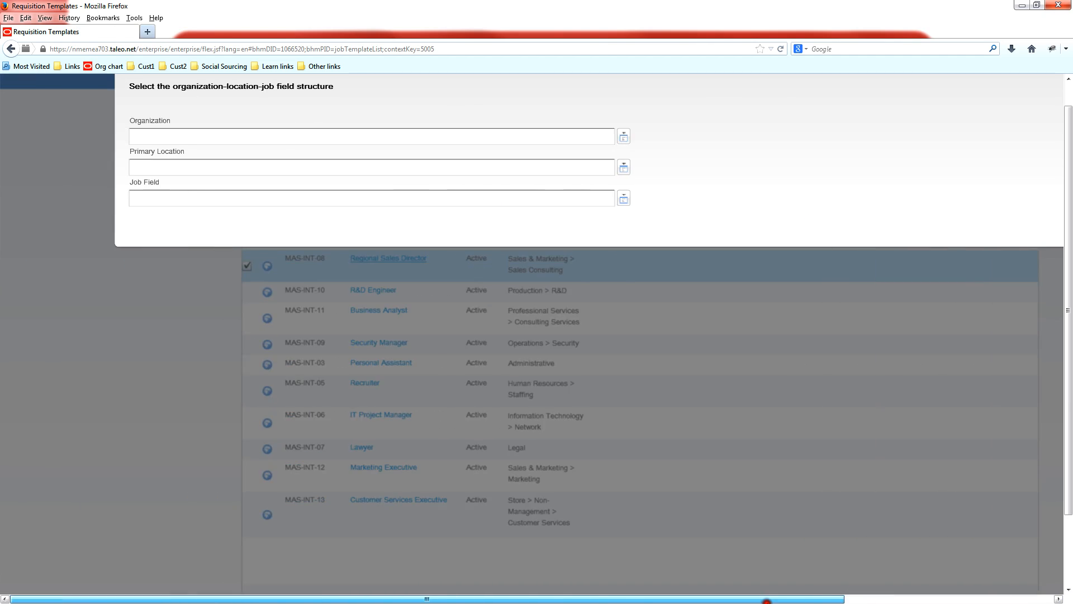
{"action": "left_click", "coordinate": [624, 142]}
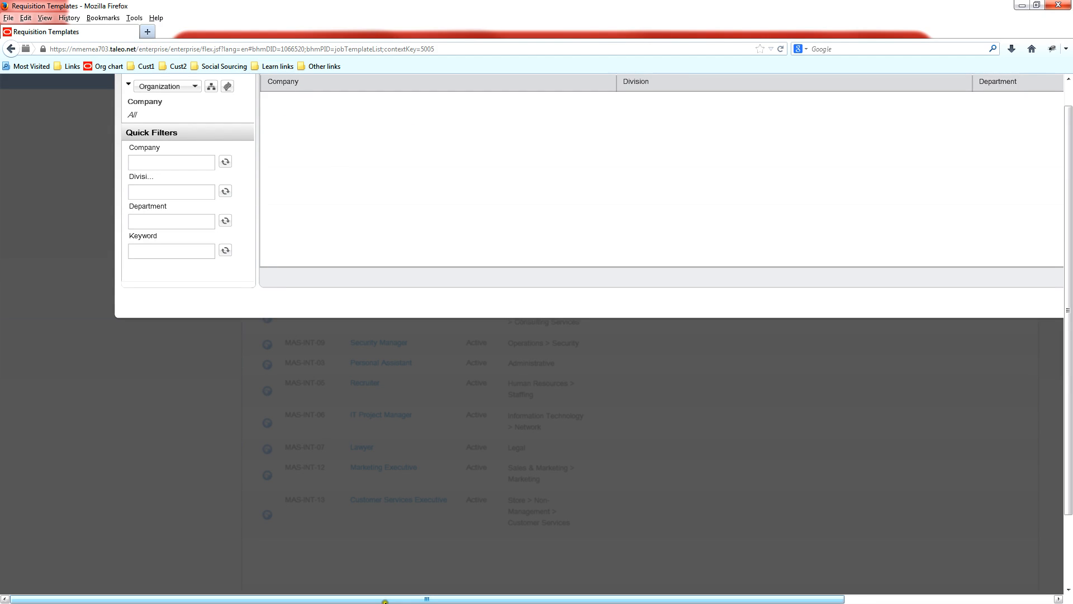
{"action": "left_click_drag", "start_coordinate": [385, 600], "coordinate": [524, 598]}
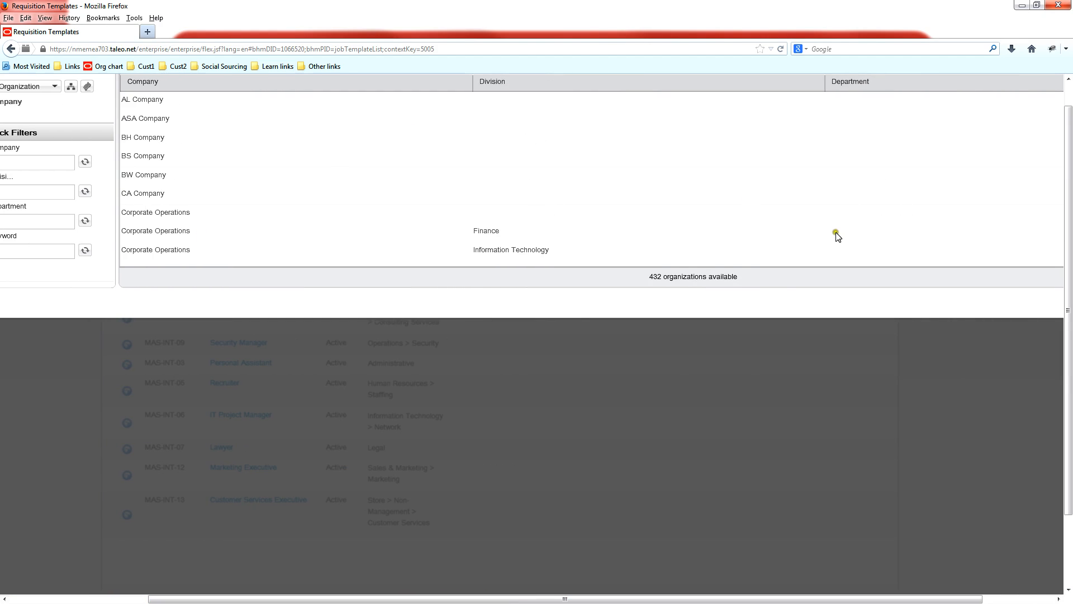
{"action": "left_click_drag", "start_coordinate": [753, 601], "coordinate": [912, 597]}
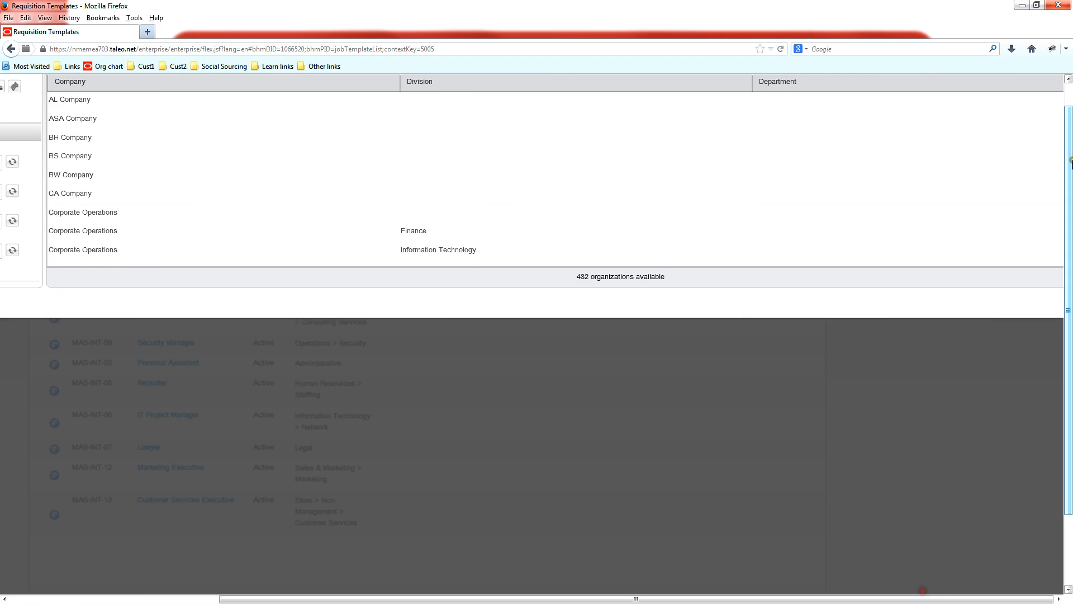
{"action": "left_click", "coordinate": [1004, 205]}
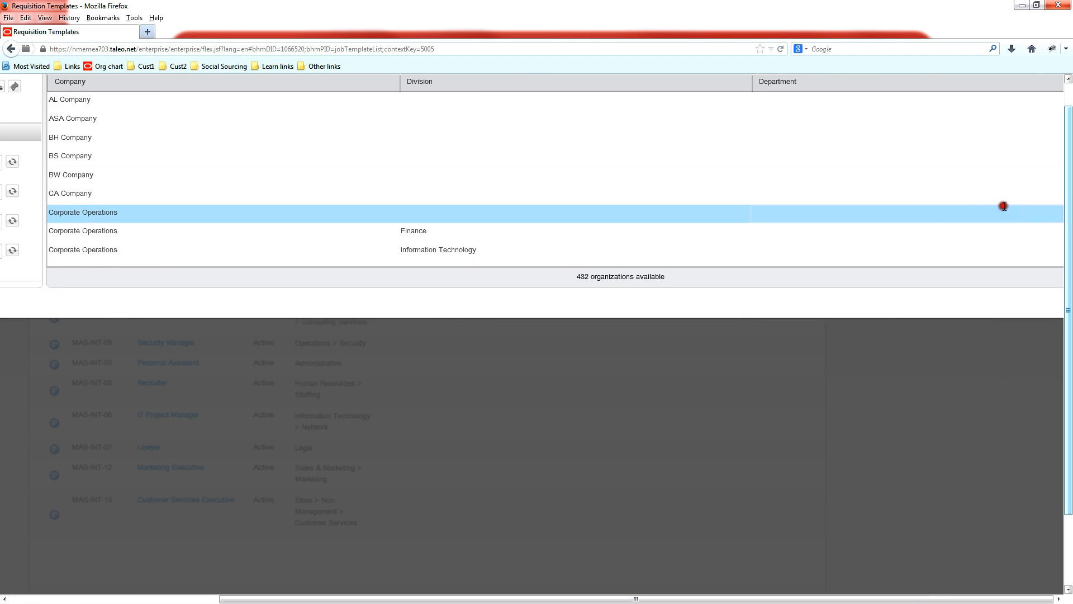
{"action": "left_click", "coordinate": [954, 211]}
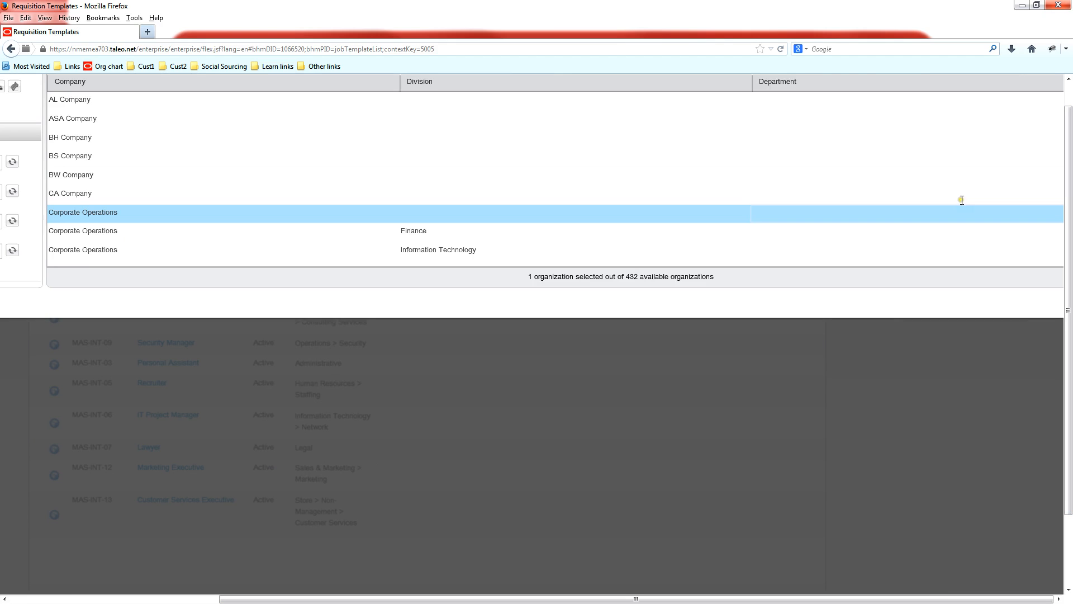
Step: Reduce the browser's page zoom by two levels
{"action": "left_click", "coordinate": [45, 18]}
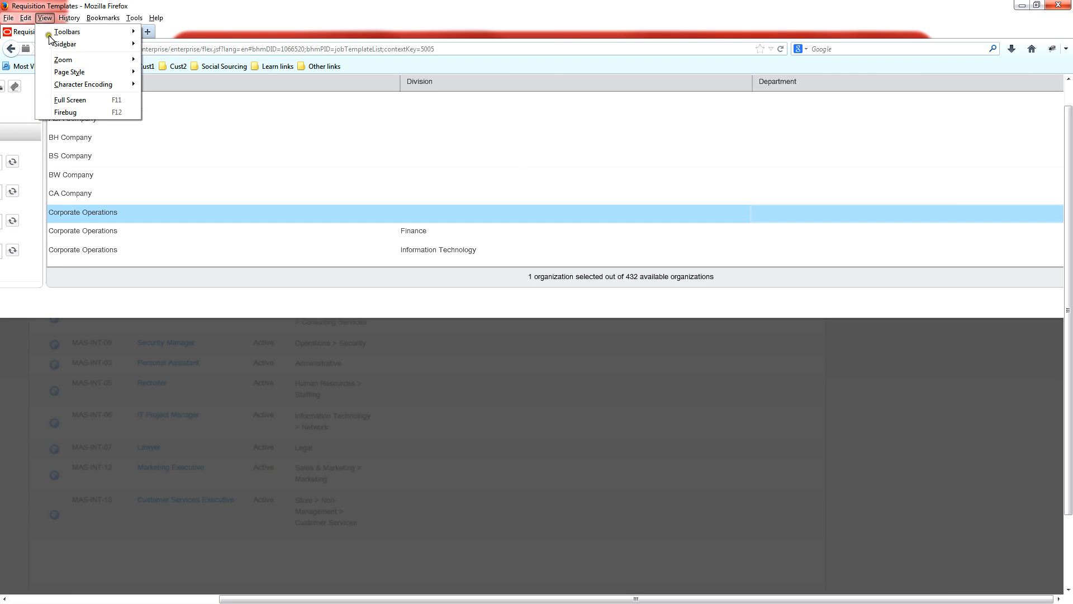
{"action": "mouse_move", "coordinate": [61, 59]}
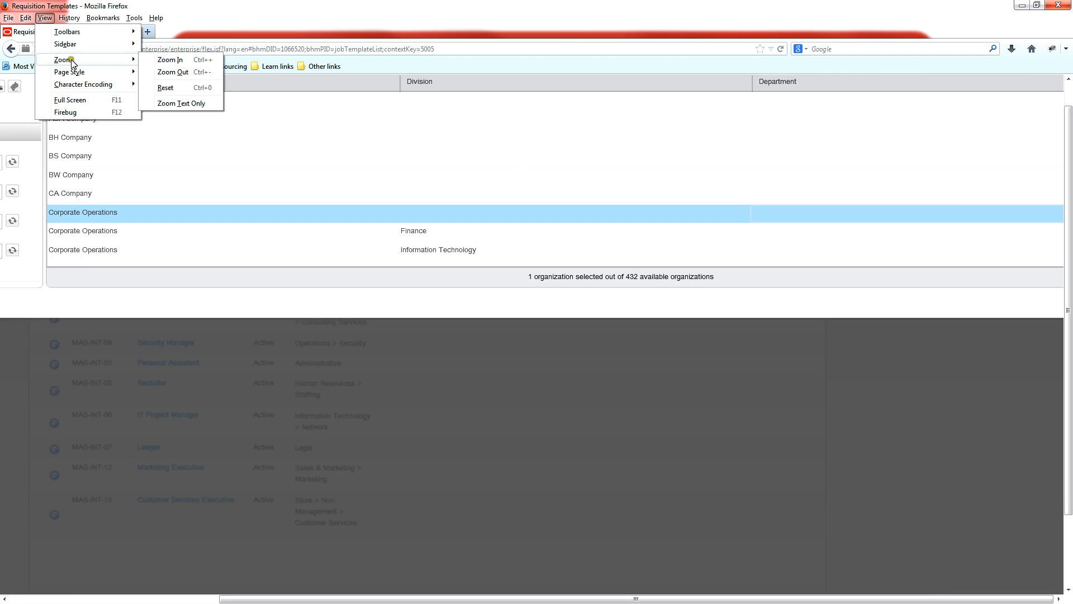
{"action": "left_click", "coordinate": [165, 71]}
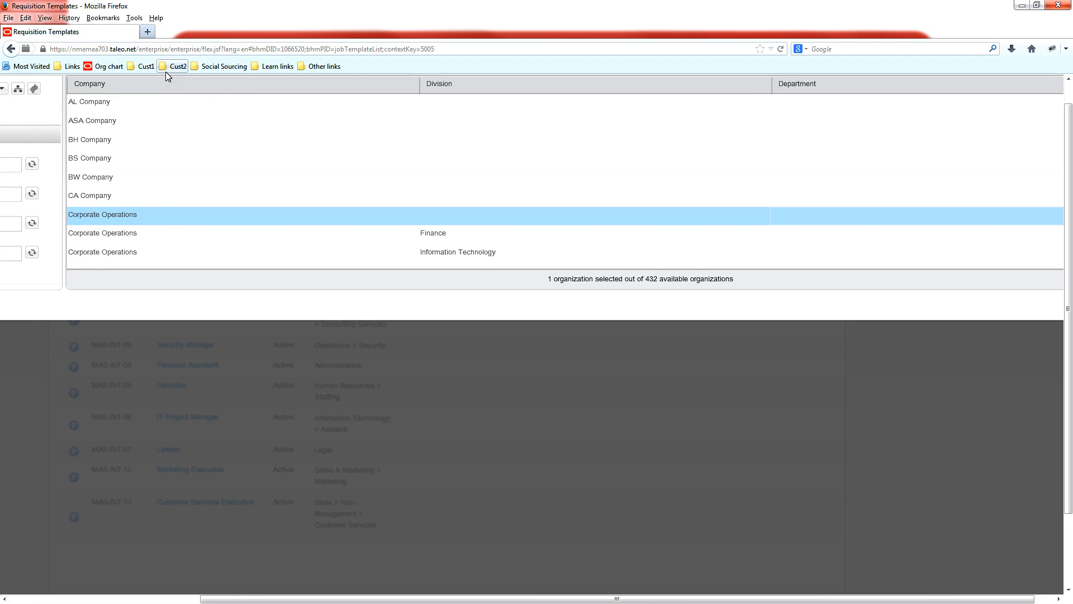
{"action": "left_click", "coordinate": [68, 18]}
{"action": "mouse_move", "coordinate": [45, 18]}
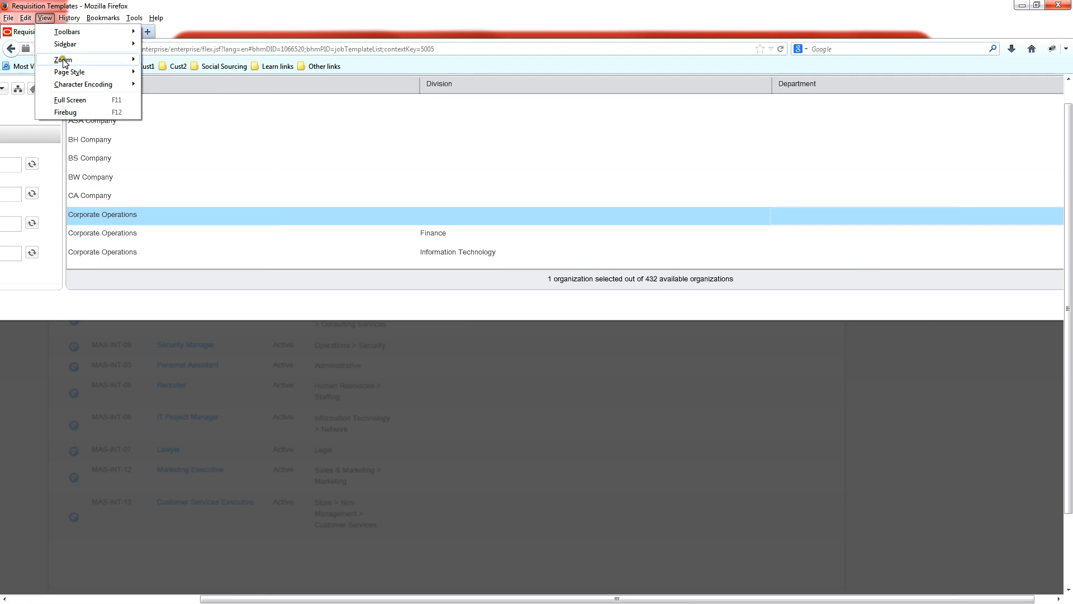
{"action": "mouse_move", "coordinate": [63, 61]}
{"action": "left_click", "coordinate": [168, 71]}
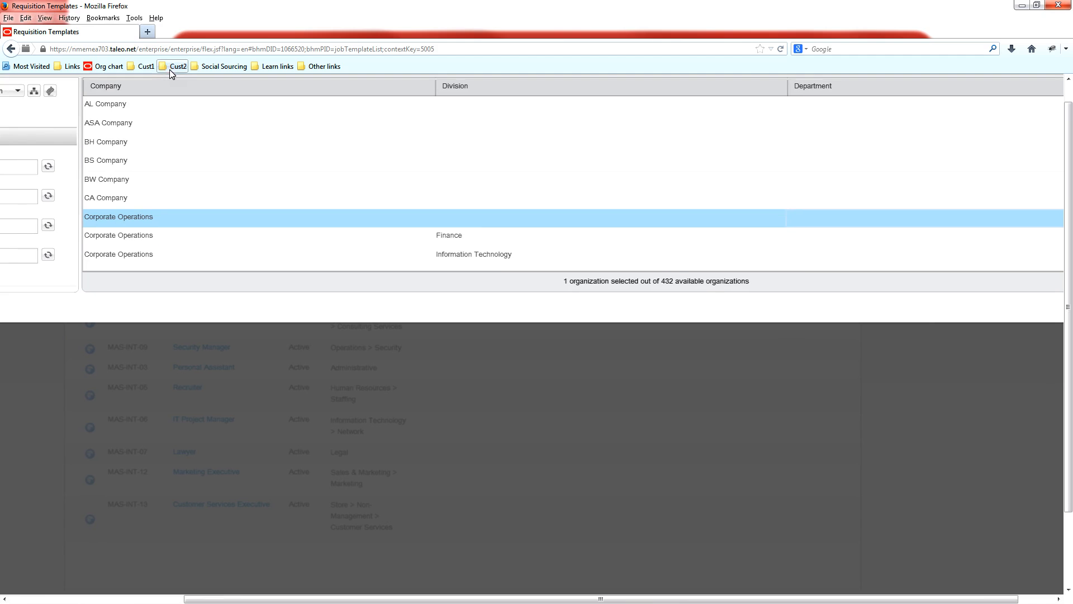
Step: Choose CA Company as the new requisition's organization
{"action": "left_click_drag", "start_coordinate": [678, 599], "coordinate": [742, 600]}
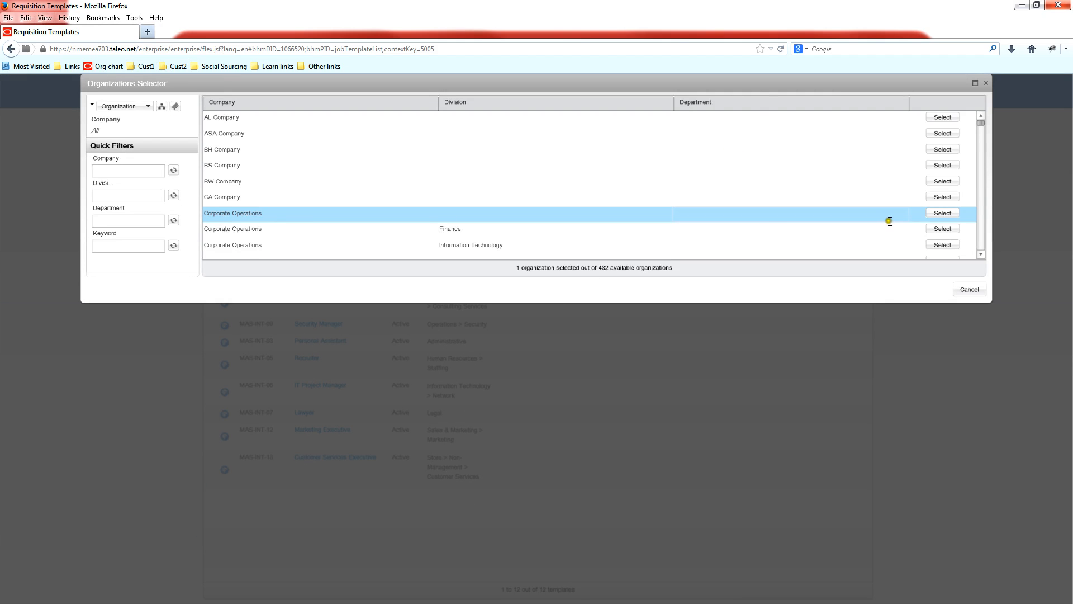
{"action": "left_click", "coordinate": [944, 196]}
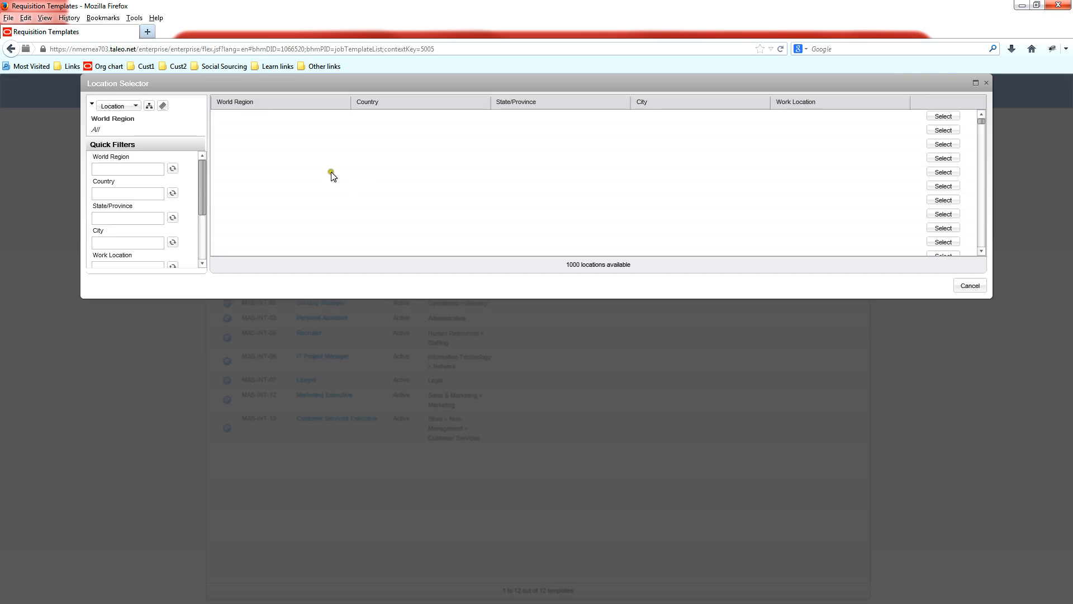
Step: Create the requisition with primary location Asia-Pacific > Australia > Sydney and job field Clinical > Pharmacy
{"action": "left_click", "coordinate": [946, 186]}
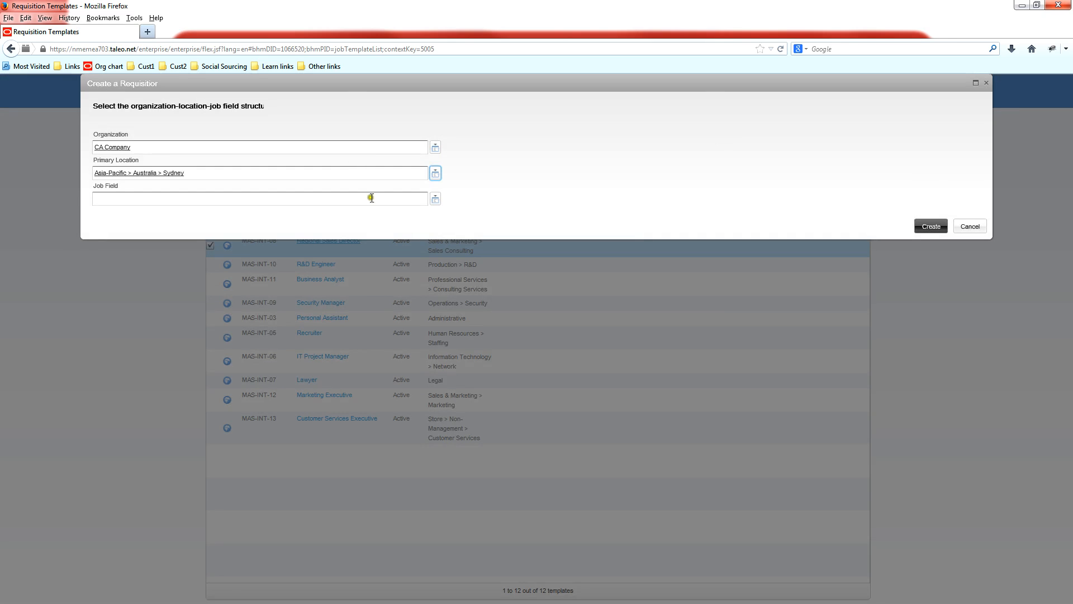
{"action": "left_click", "coordinate": [436, 200]}
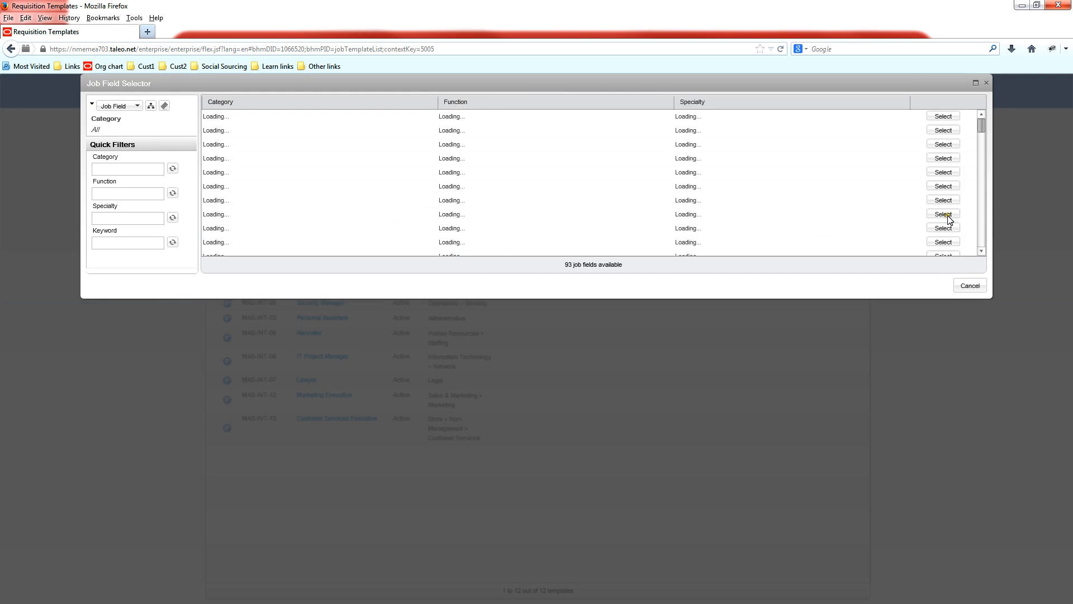
{"action": "left_click", "coordinate": [948, 216]}
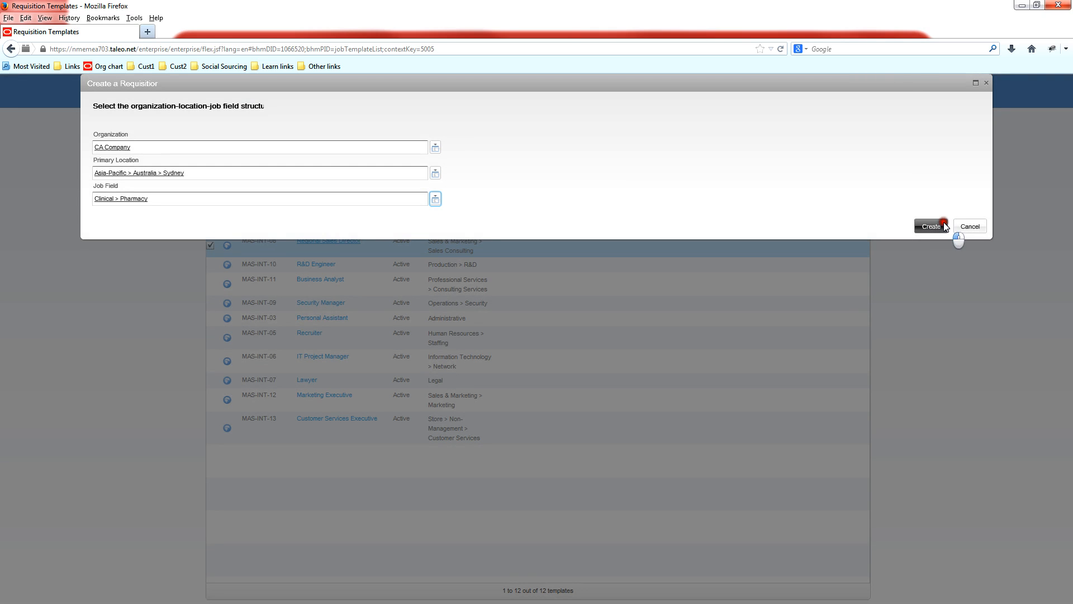
{"action": "left_click", "coordinate": [931, 226]}
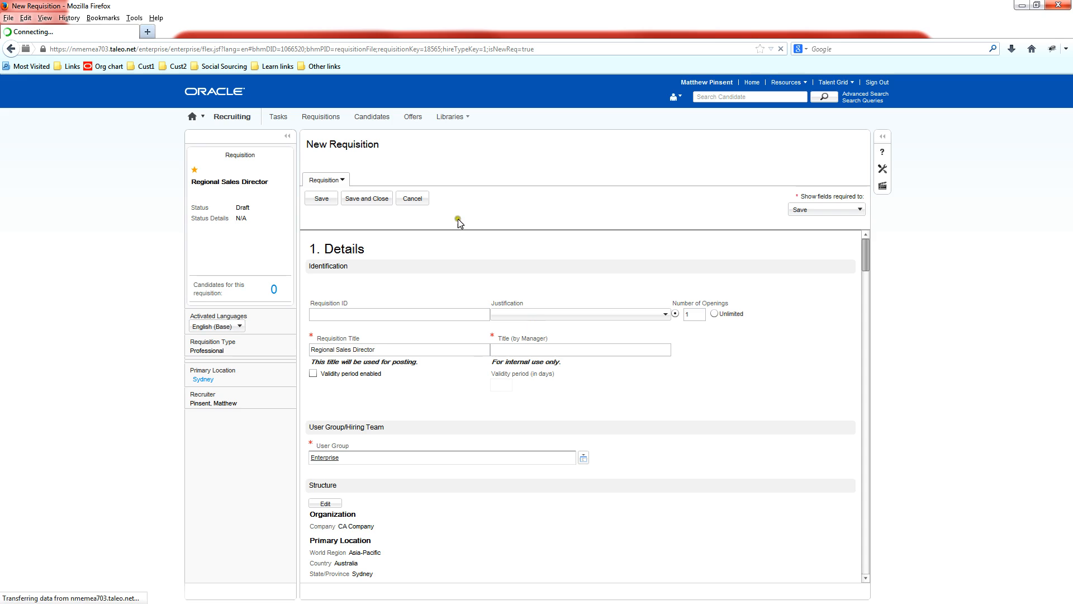
Step: Review the new requisition's Assignment section, including owners, candidate selection workflow, profile and budget, through to the Compensation section
{"action": "left_click_drag", "start_coordinate": [867, 247], "coordinate": [867, 291]}
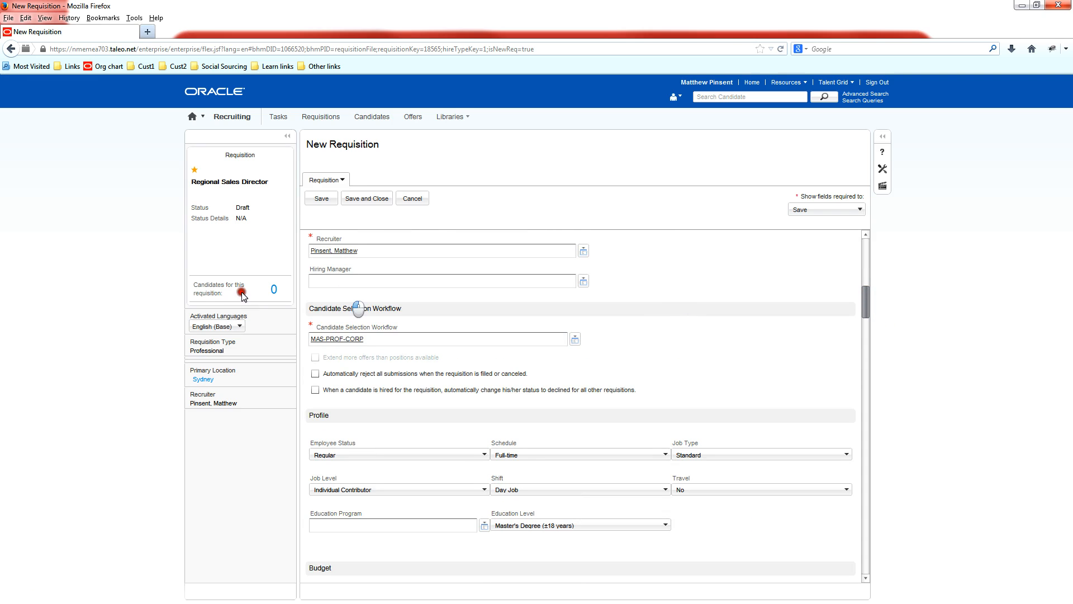
{"action": "scroll", "coordinate": [335, 324], "scroll_direction": "up", "scroll_amount": 1}
{"action": "left_click_drag", "start_coordinate": [311, 336], "coordinate": [397, 338]}
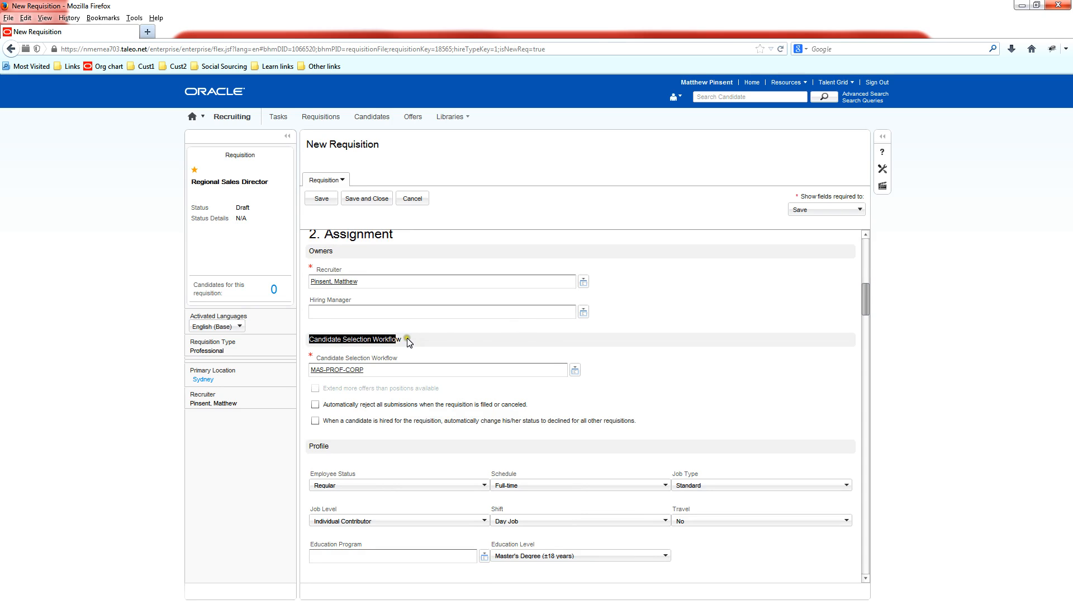
{"action": "left_click", "coordinate": [393, 338]}
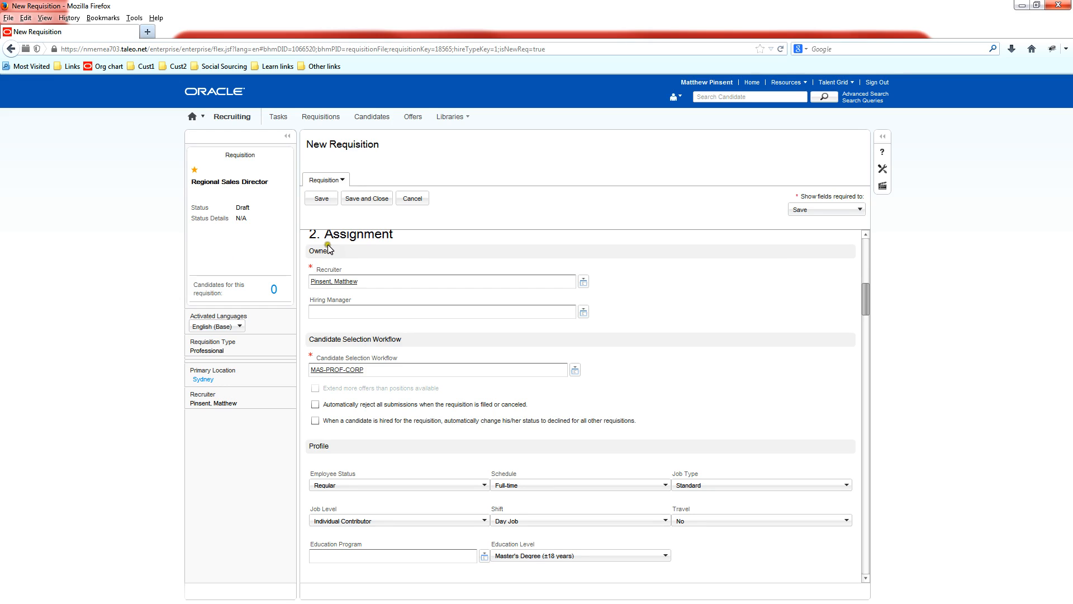
{"action": "left_click_drag", "start_coordinate": [320, 251], "coordinate": [348, 252]}
{"action": "left_click_drag", "start_coordinate": [866, 311], "coordinate": [867, 326]}
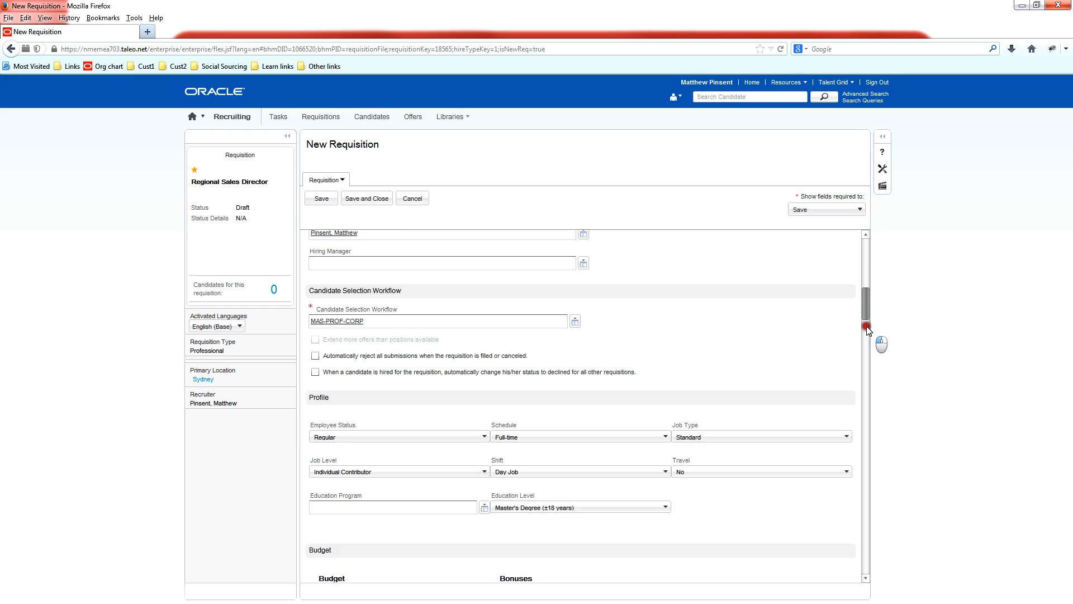
{"action": "scroll", "coordinate": [470, 397], "scroll_direction": "down", "scroll_amount": 5}
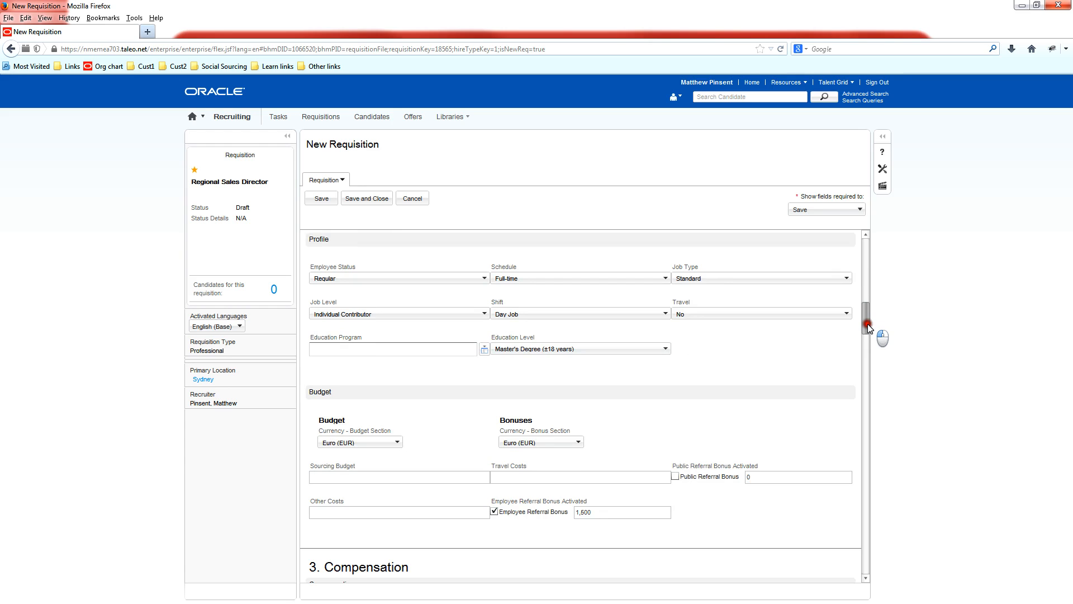
{"action": "left_click_drag", "start_coordinate": [868, 328], "coordinate": [869, 334]}
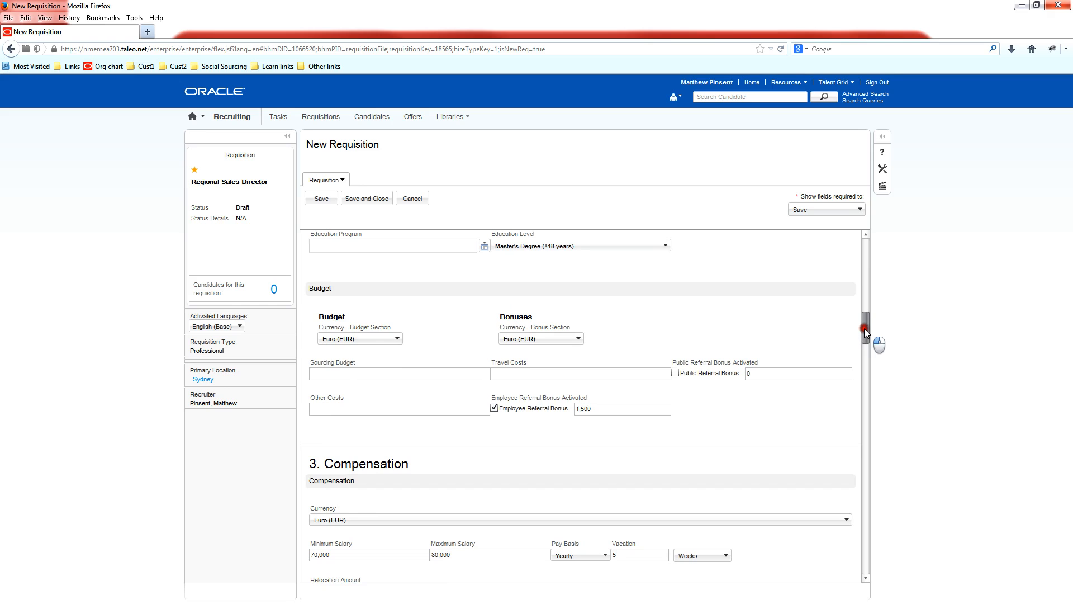
{"action": "left_click_drag", "start_coordinate": [864, 327], "coordinate": [864, 331]}
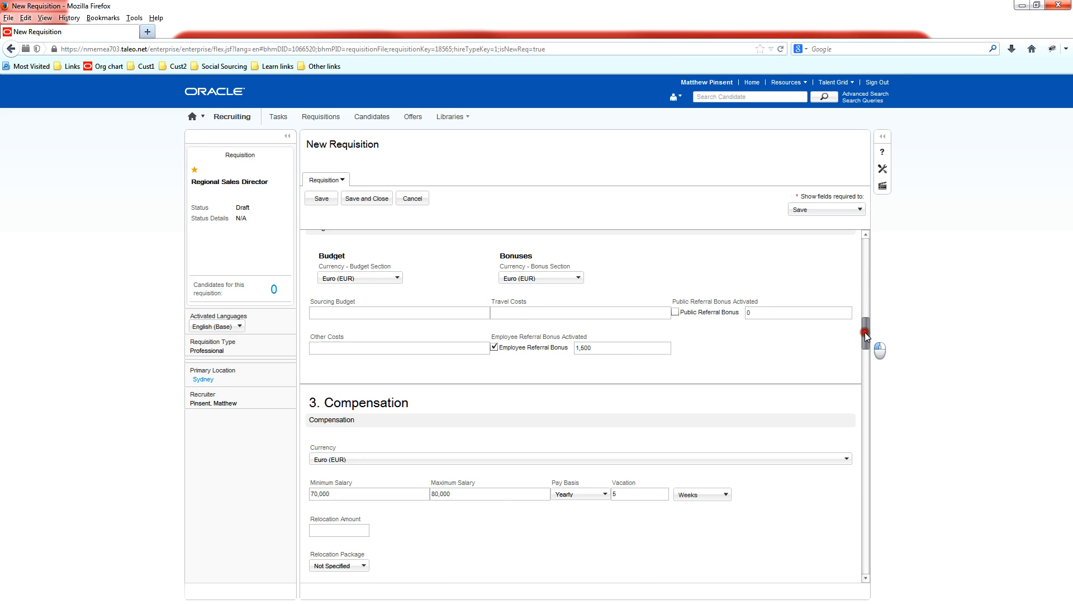
{"action": "left_click_drag", "start_coordinate": [865, 337], "coordinate": [865, 338]}
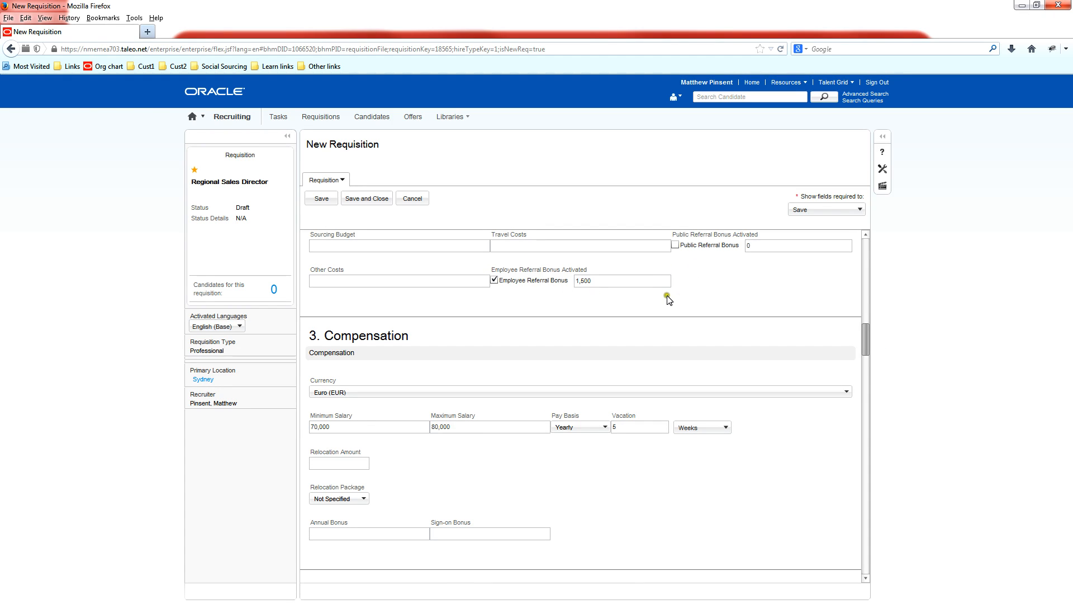
Step: Review the Job Posting Description section's external description and qualifications in the new requisition
{"action": "left_click_drag", "start_coordinate": [866, 358], "coordinate": [864, 370]}
{"action": "left_click", "coordinate": [864, 371]}
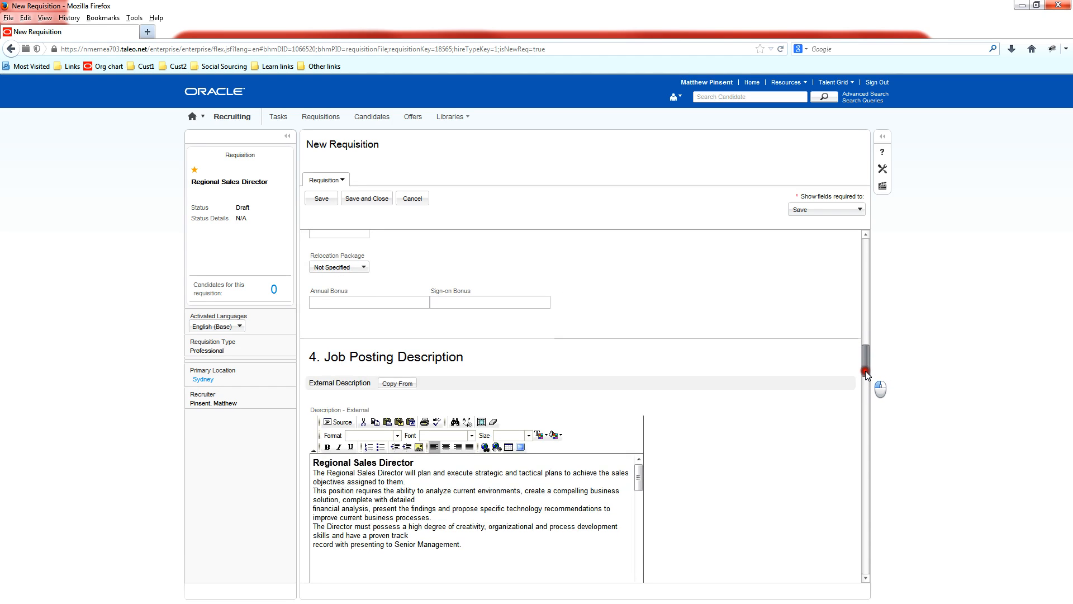
{"action": "left_click_drag", "start_coordinate": [865, 373], "coordinate": [865, 377]}
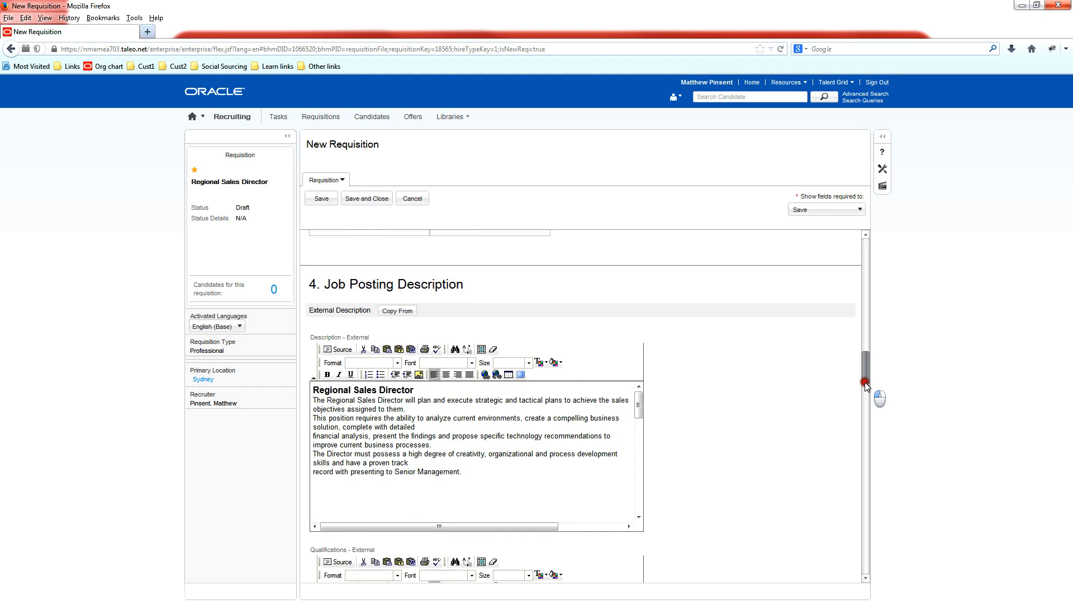
{"action": "left_click_drag", "start_coordinate": [864, 382], "coordinate": [864, 383]}
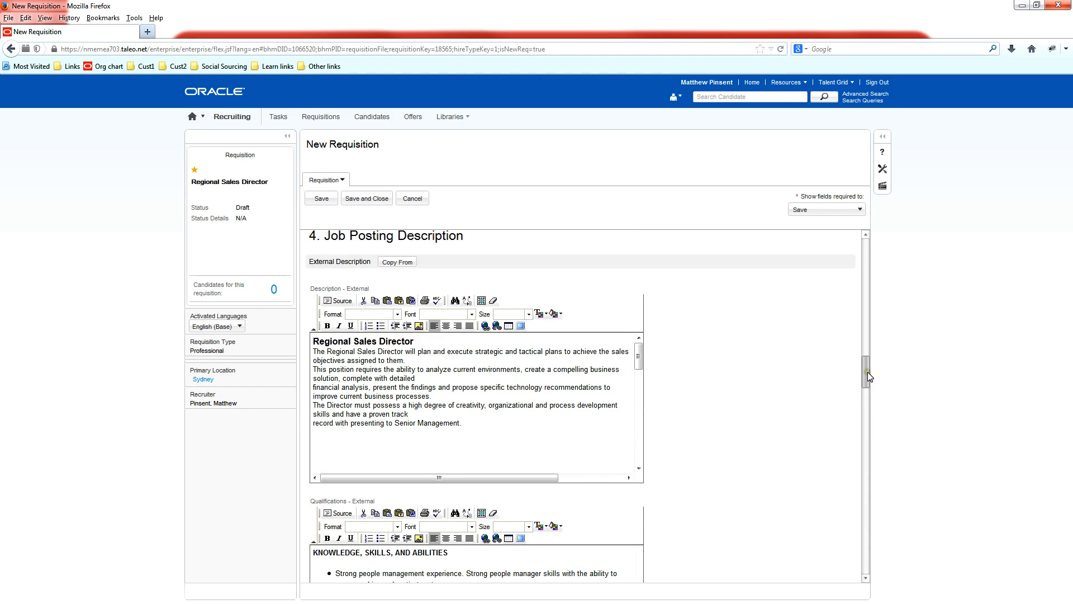
{"action": "left_click", "coordinate": [866, 373]}
{"action": "left_click_drag", "start_coordinate": [866, 376], "coordinate": [870, 384]}
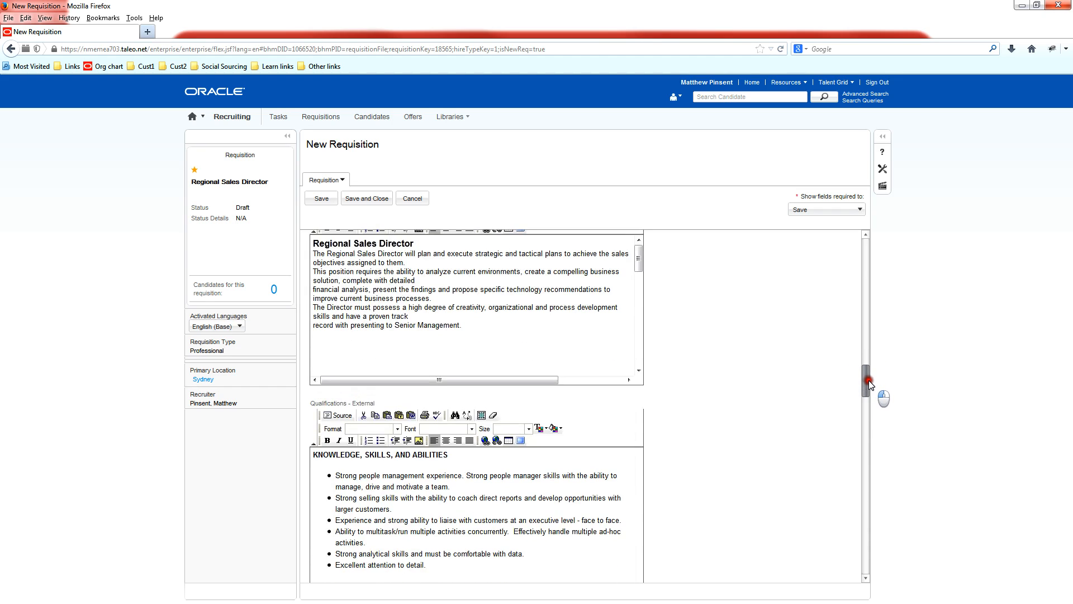
Step: View the requisition's posting content in French (France) and German, and return to the English (Base) language
{"action": "left_click", "coordinate": [240, 326]}
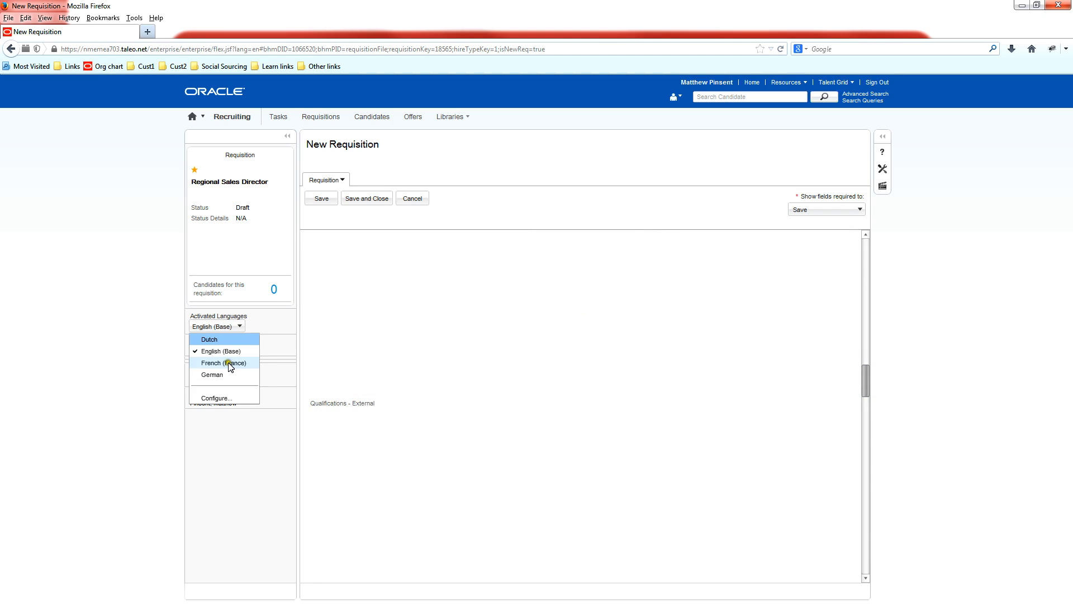
{"action": "left_click", "coordinate": [227, 363]}
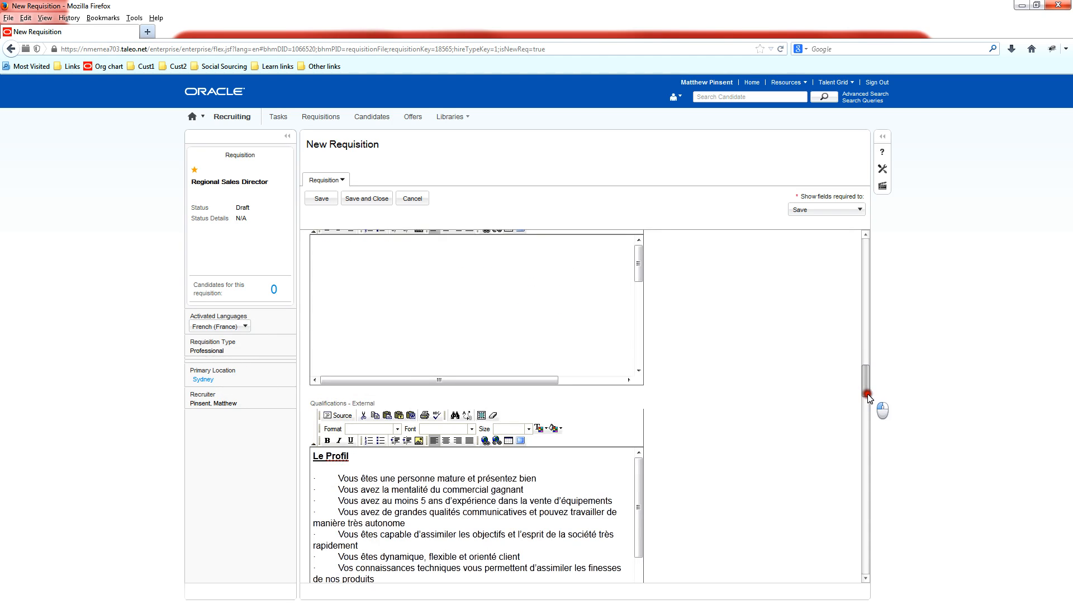
{"action": "left_click_drag", "start_coordinate": [868, 395], "coordinate": [870, 414]}
{"action": "left_click", "coordinate": [246, 326]}
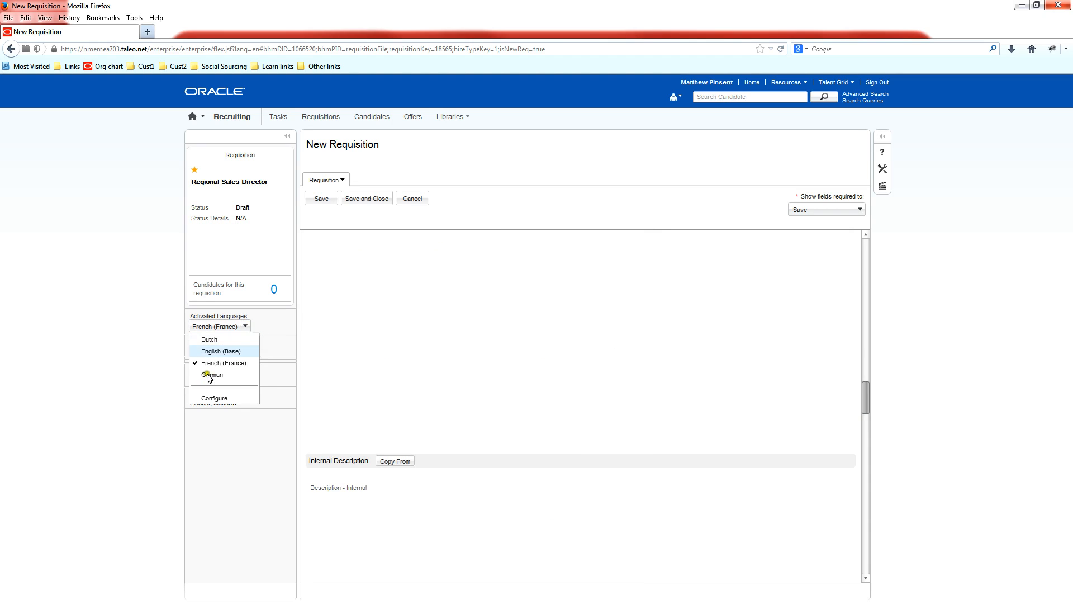
{"action": "left_click", "coordinate": [210, 375]}
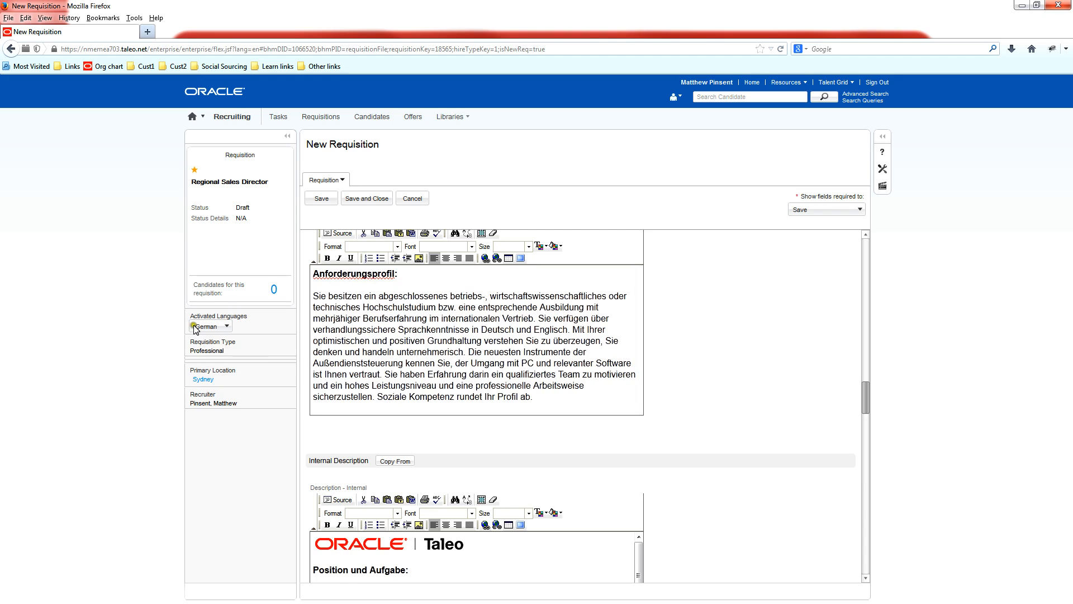
{"action": "left_click", "coordinate": [226, 327]}
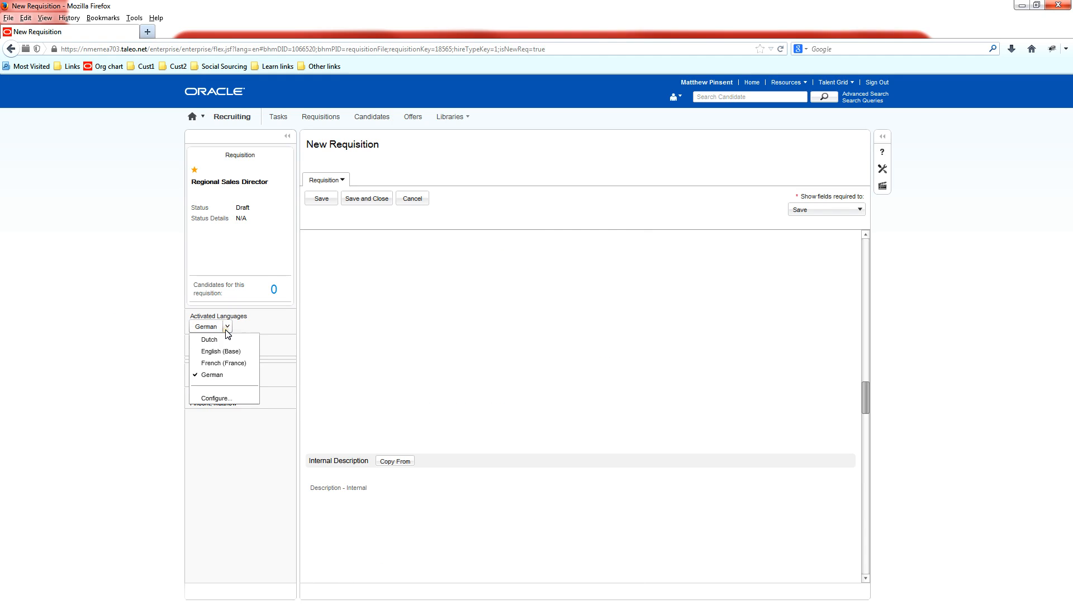
{"action": "left_click", "coordinate": [213, 351]}
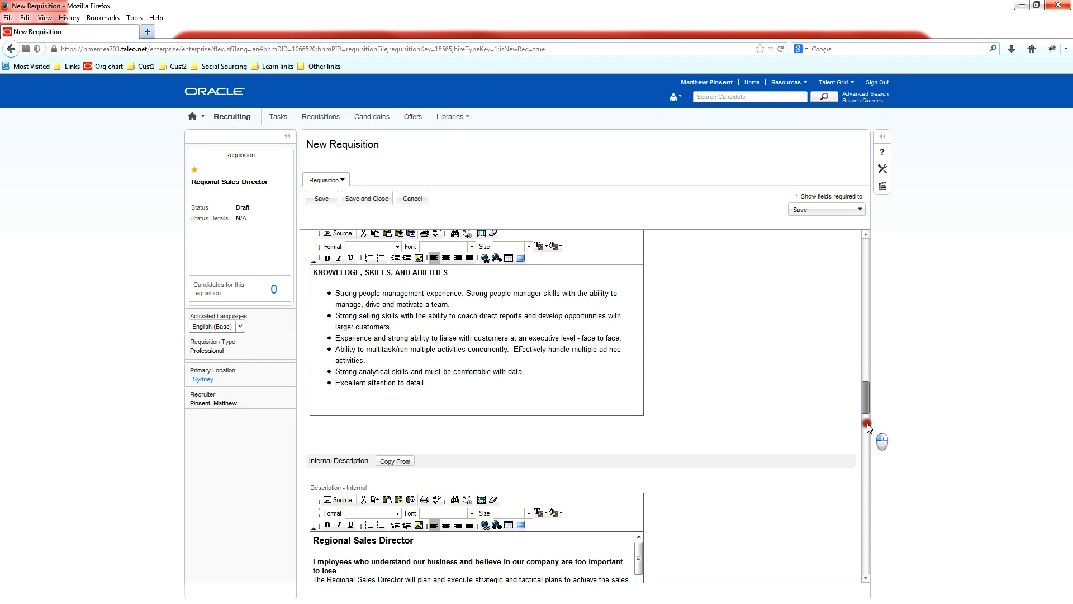
Step: Examine the Multi-Level Pre-Screening section's disqualification questions and the Skills competencies
{"action": "left_click", "coordinate": [868, 457]}
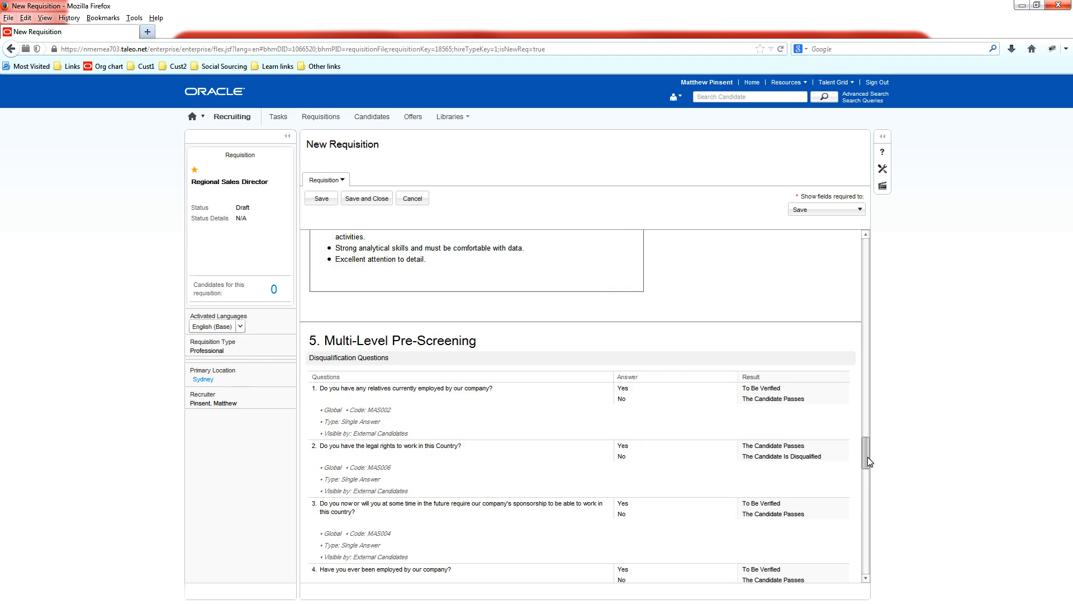
{"action": "left_click_drag", "start_coordinate": [866, 457], "coordinate": [867, 466]}
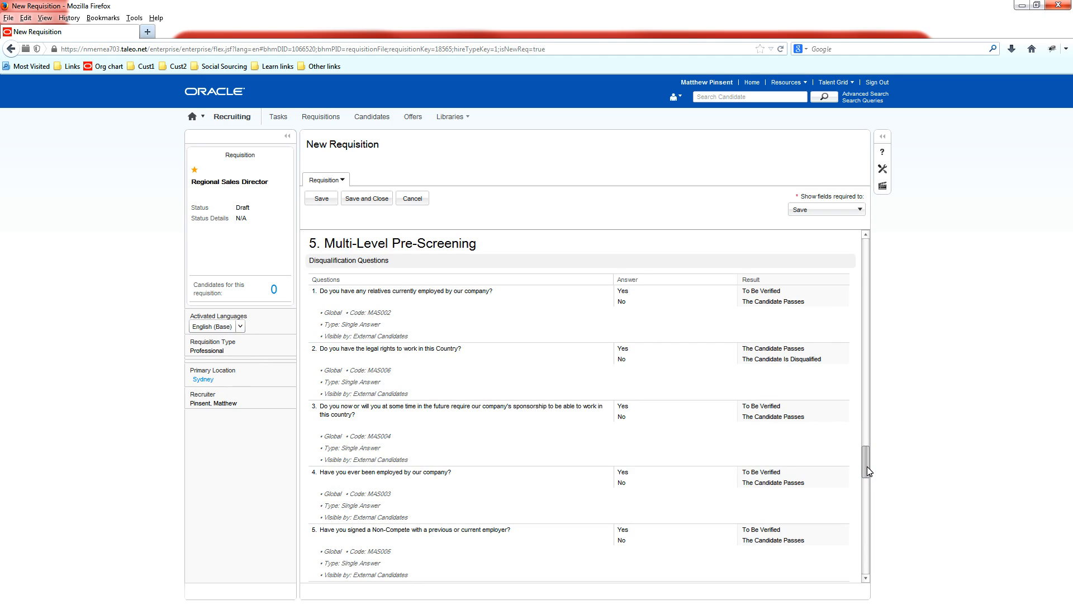
{"action": "left_click_drag", "start_coordinate": [866, 467], "coordinate": [868, 493]}
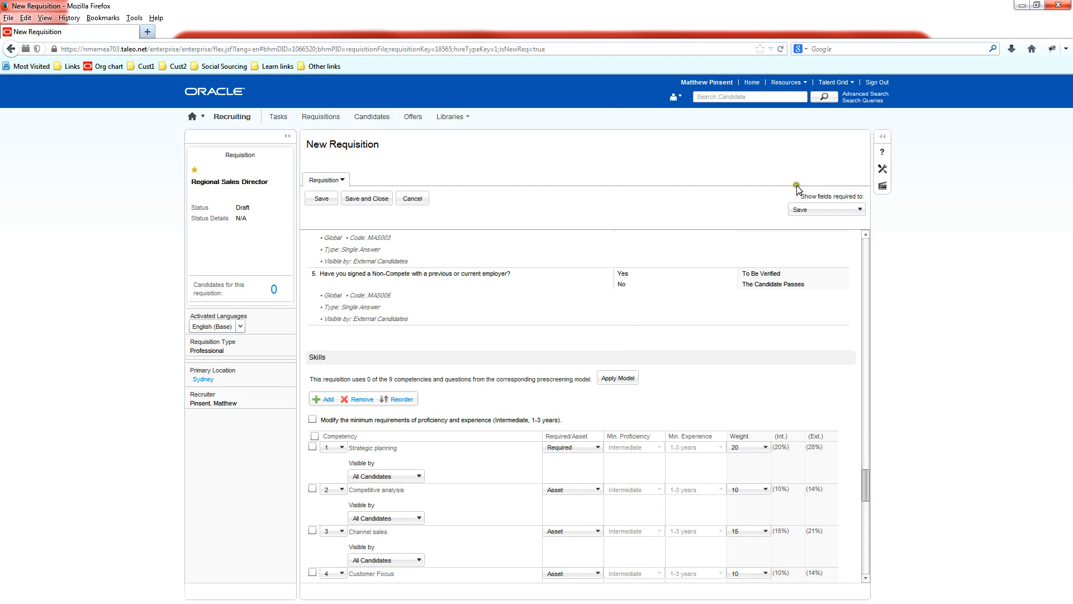
Step: Go to the requisitions list and discard the unsaved changes to the new requisition
{"action": "left_click", "coordinate": [338, 119]}
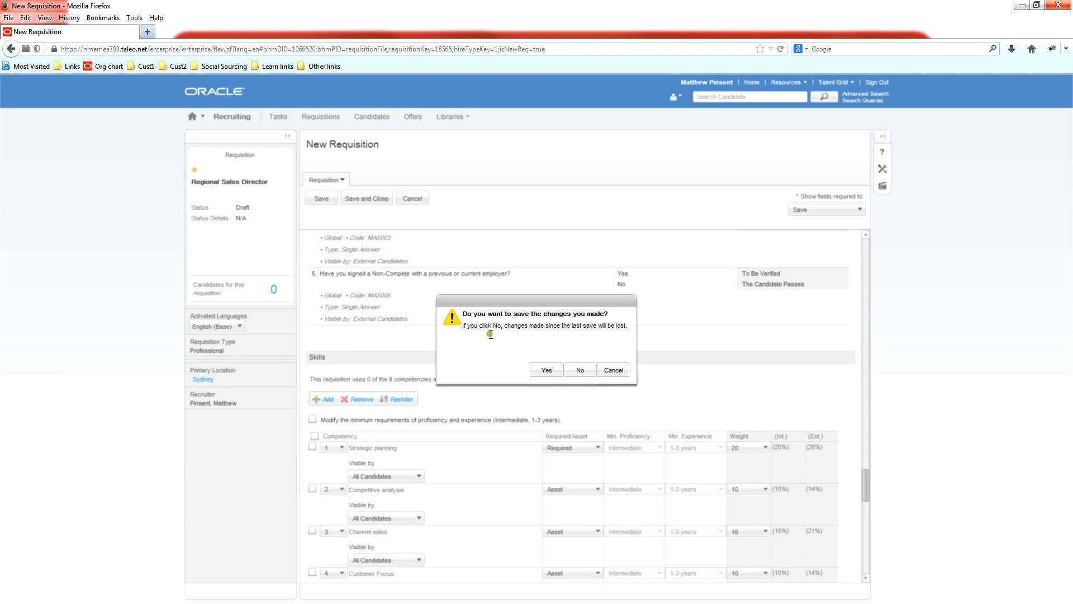
{"action": "left_click", "coordinate": [580, 369]}
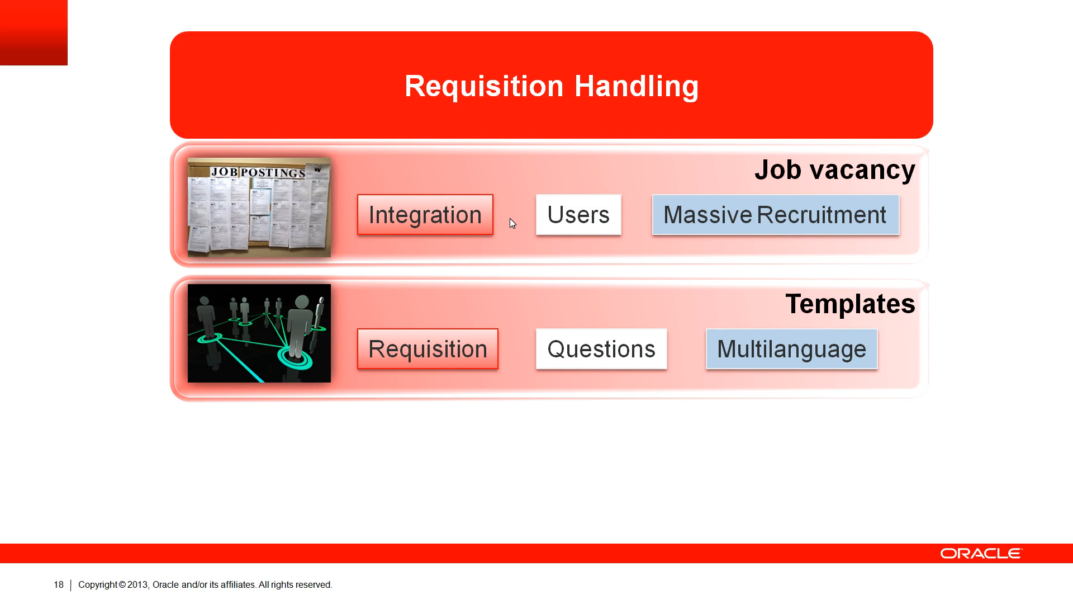
{"action": "left_click", "coordinate": [510, 219]}
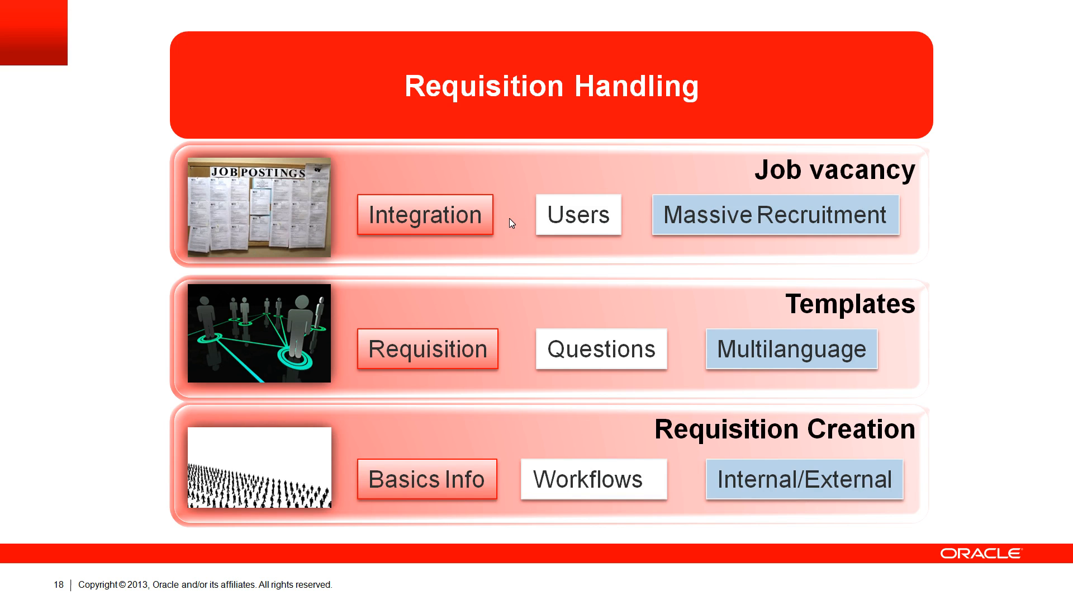
Step: Switch back to Firefox and filter the owned requisitions to those with Open status
{"action": "key", "text": "alt+Tab"}
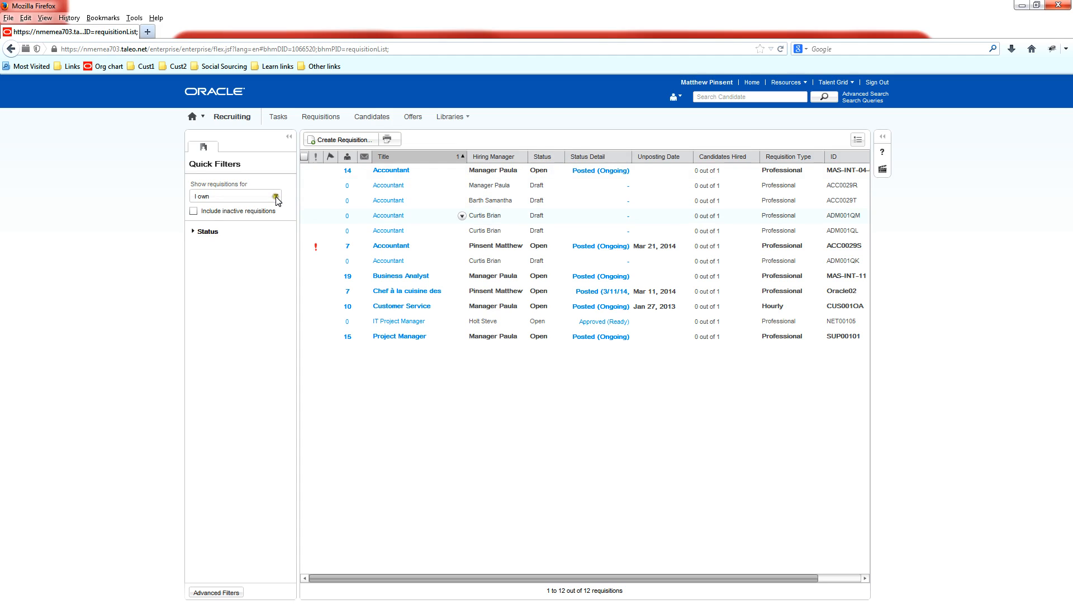
{"action": "left_click", "coordinate": [198, 232]}
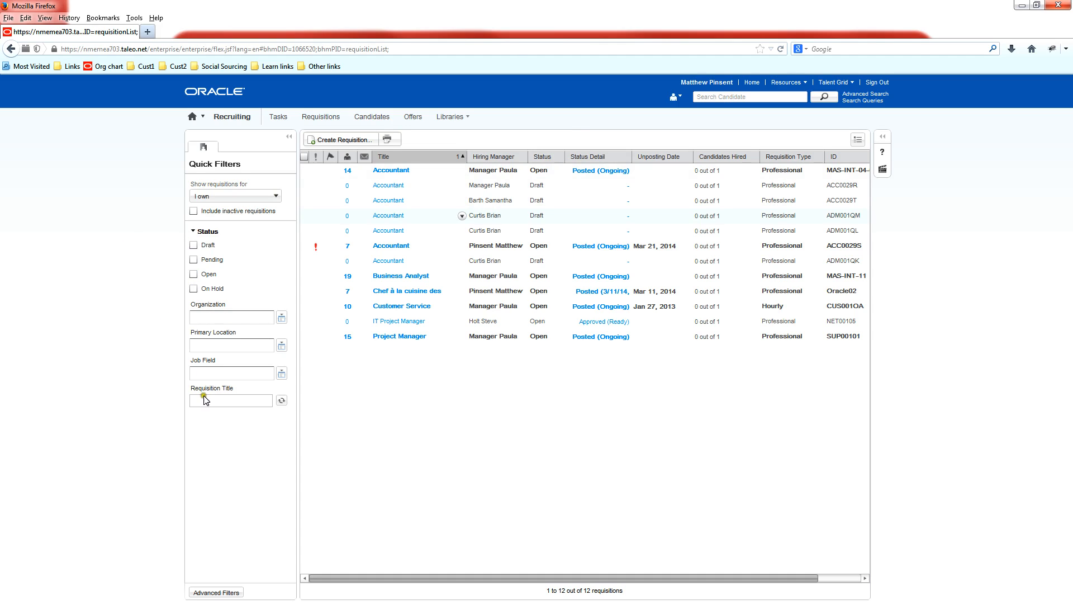
{"action": "left_click", "coordinate": [193, 275]}
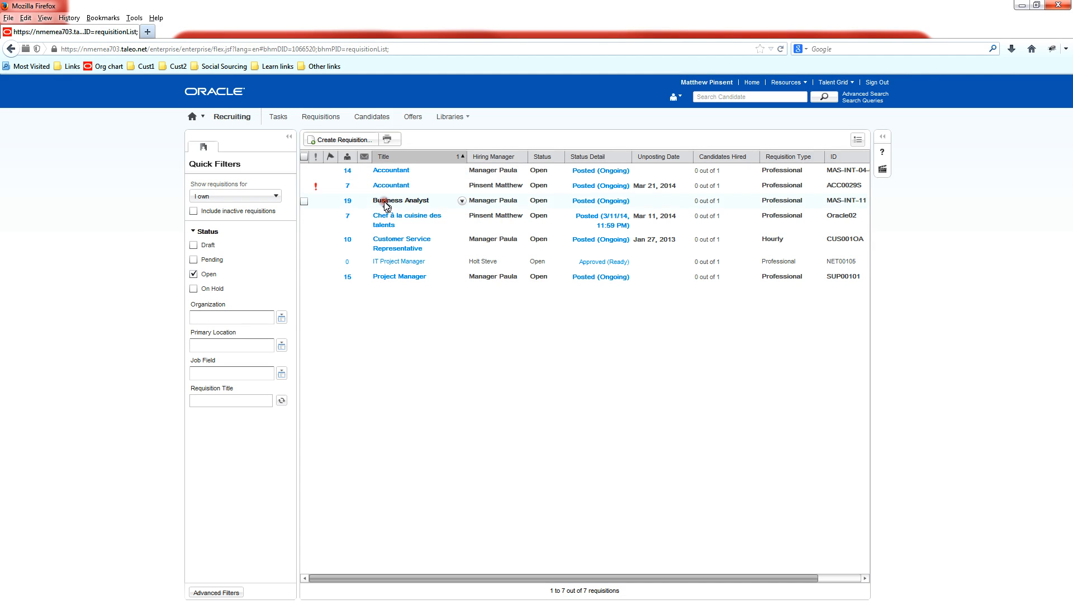
Step: Open the Business Analyst requisition from the filtered list and review its Details section
{"action": "left_click", "coordinate": [385, 202]}
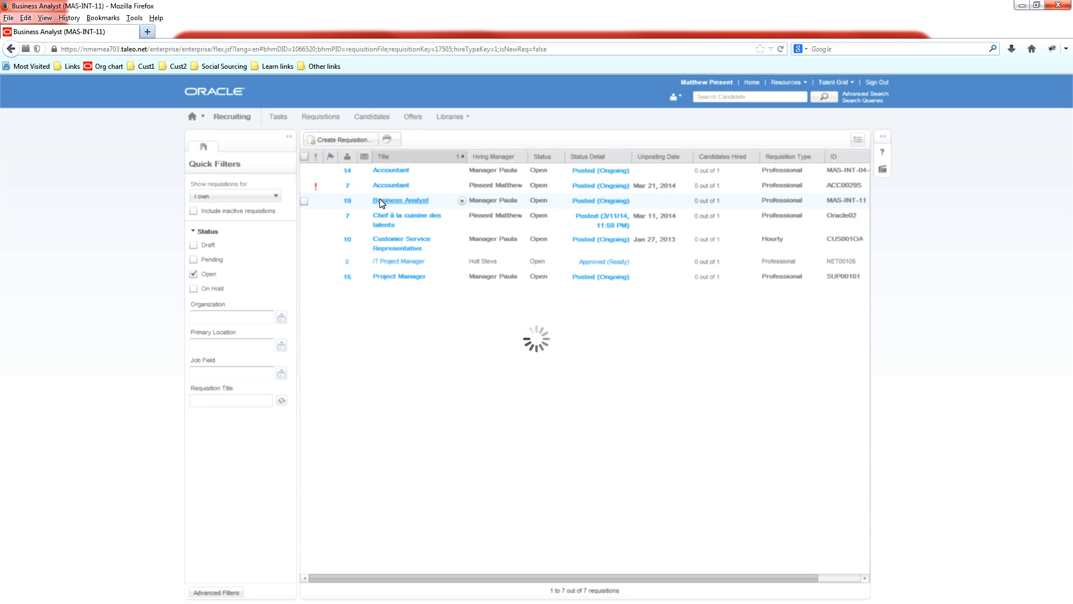
{"action": "left_click", "coordinate": [356, 189]}
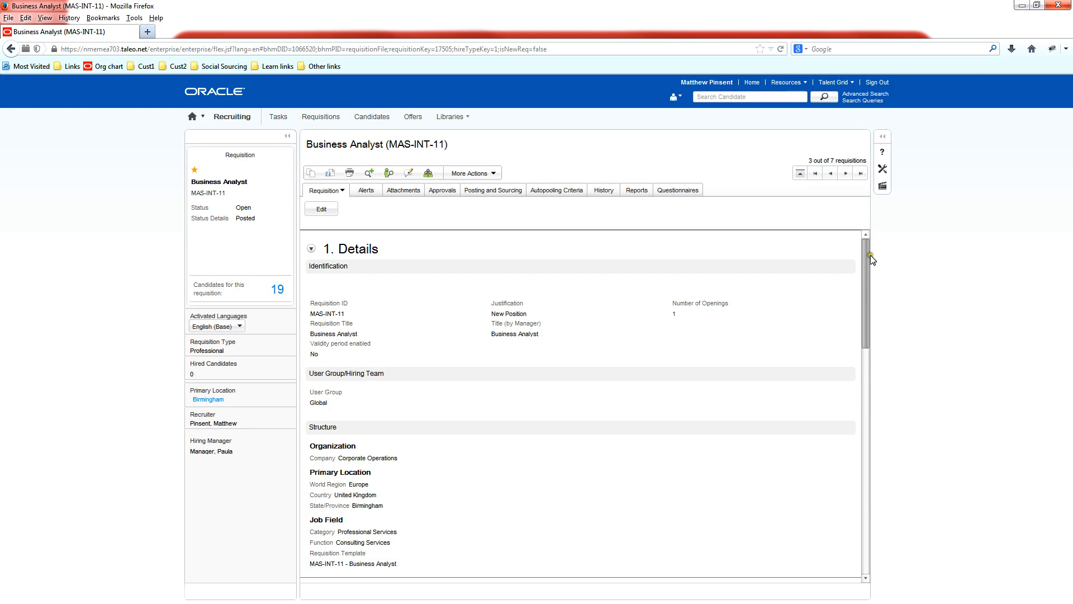
{"action": "left_click_drag", "start_coordinate": [865, 262], "coordinate": [863, 392]}
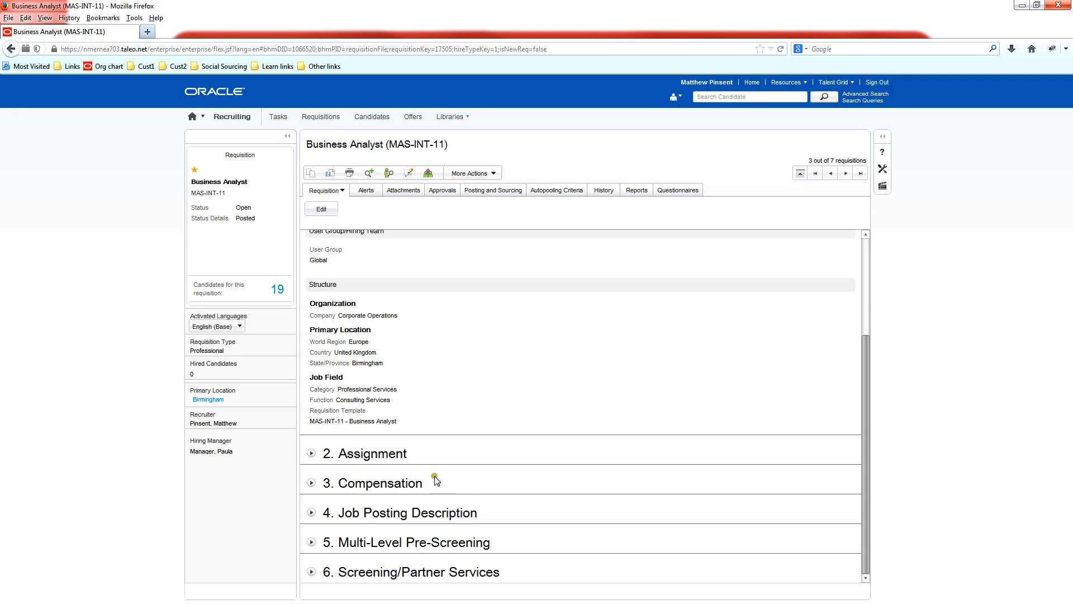
Step: Expand the Business Analyst requisition's Job Posting Description section and examine its external and internal descriptions
{"action": "left_click", "coordinate": [315, 513]}
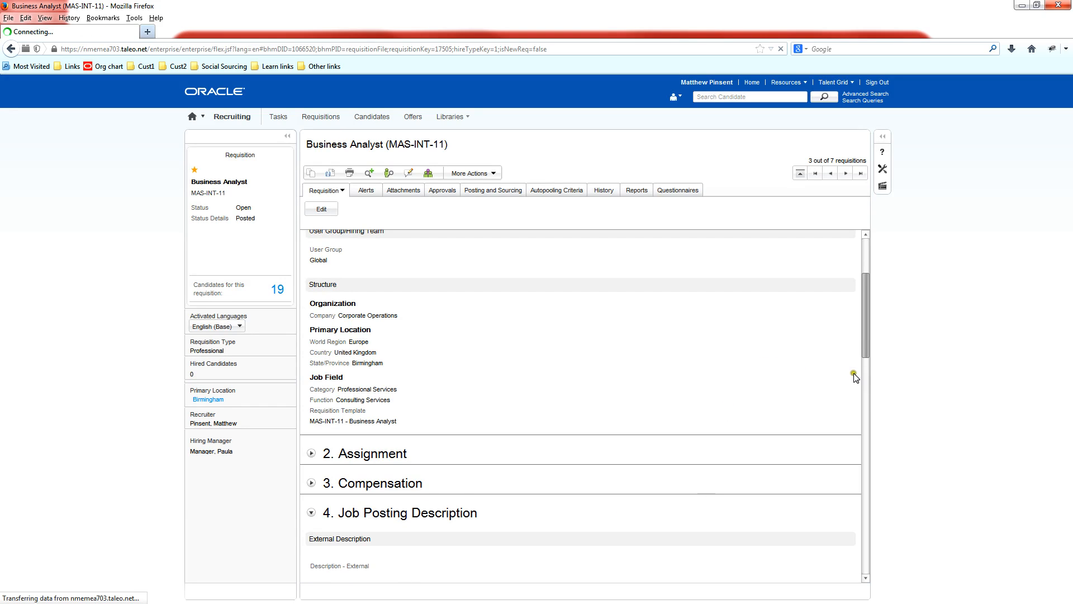
{"action": "left_click_drag", "start_coordinate": [865, 351], "coordinate": [866, 490]}
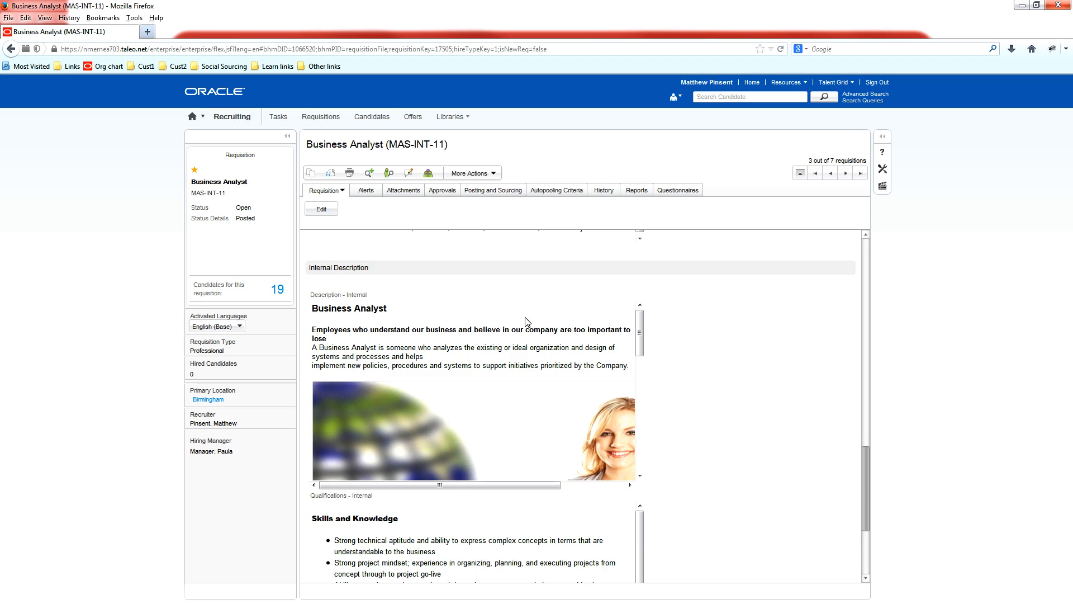
{"action": "left_click", "coordinate": [501, 305]}
{"action": "left_click", "coordinate": [686, 417]}
{"action": "left_click_drag", "start_coordinate": [864, 475], "coordinate": [863, 332]}
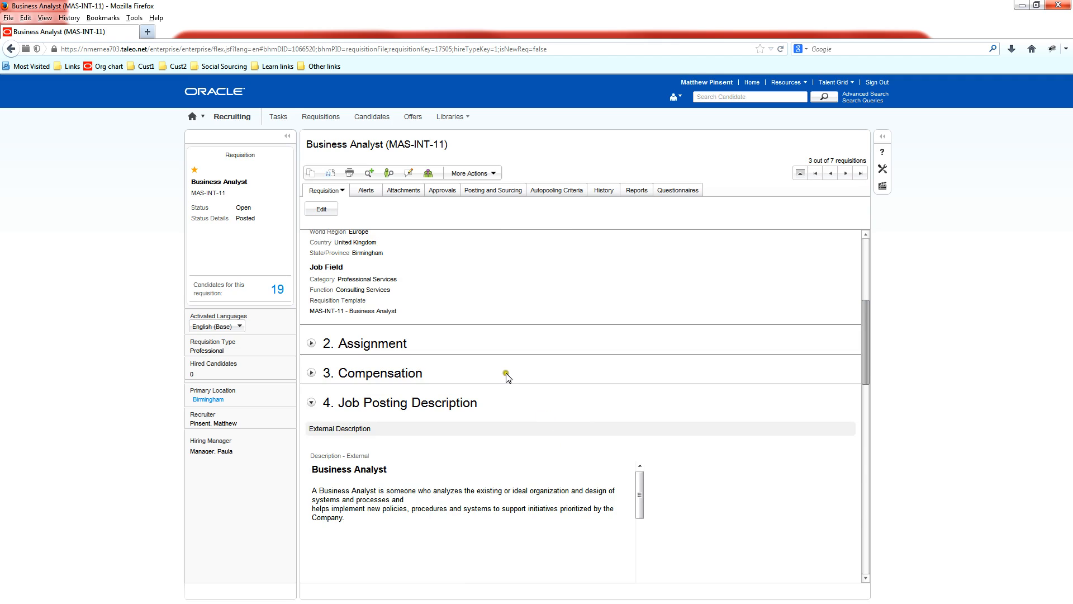
Step: View the Business Analyst requisition's approvals and open its posting and sourcing information
{"action": "left_click", "coordinate": [442, 191]}
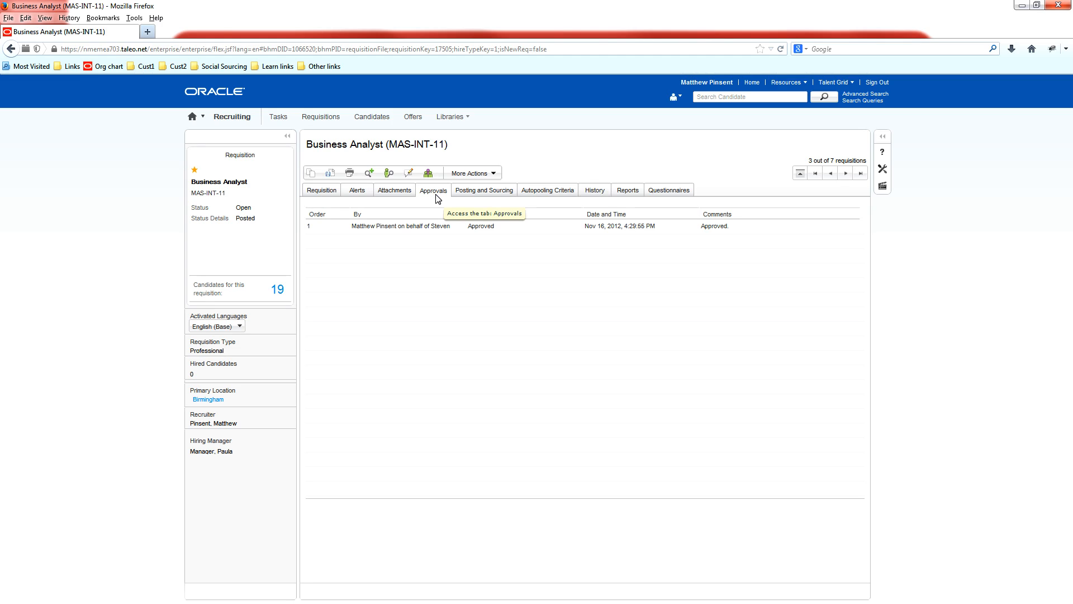
{"action": "left_click", "coordinate": [472, 191]}
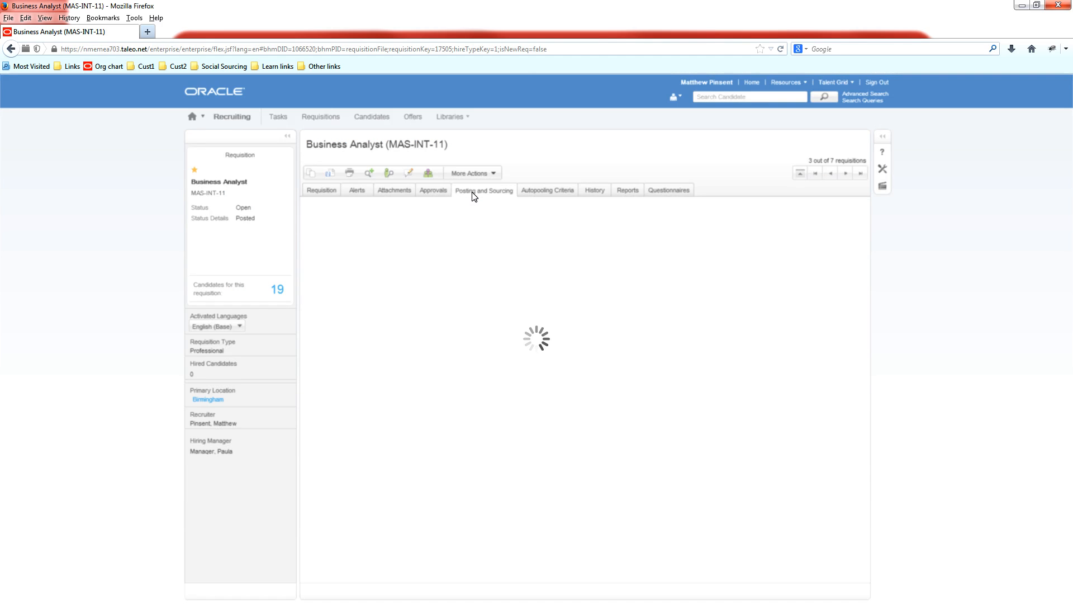